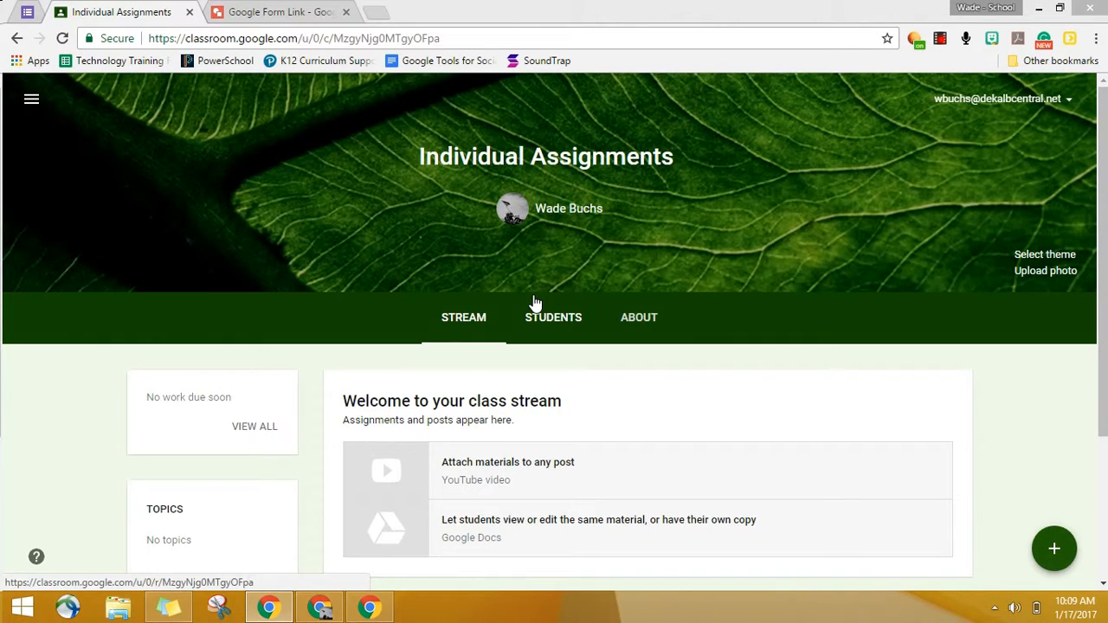
Step: View the Google Form Link drawing and the About page of the Individual Assignments class
{"action": "left_click", "coordinate": [308, 21]}
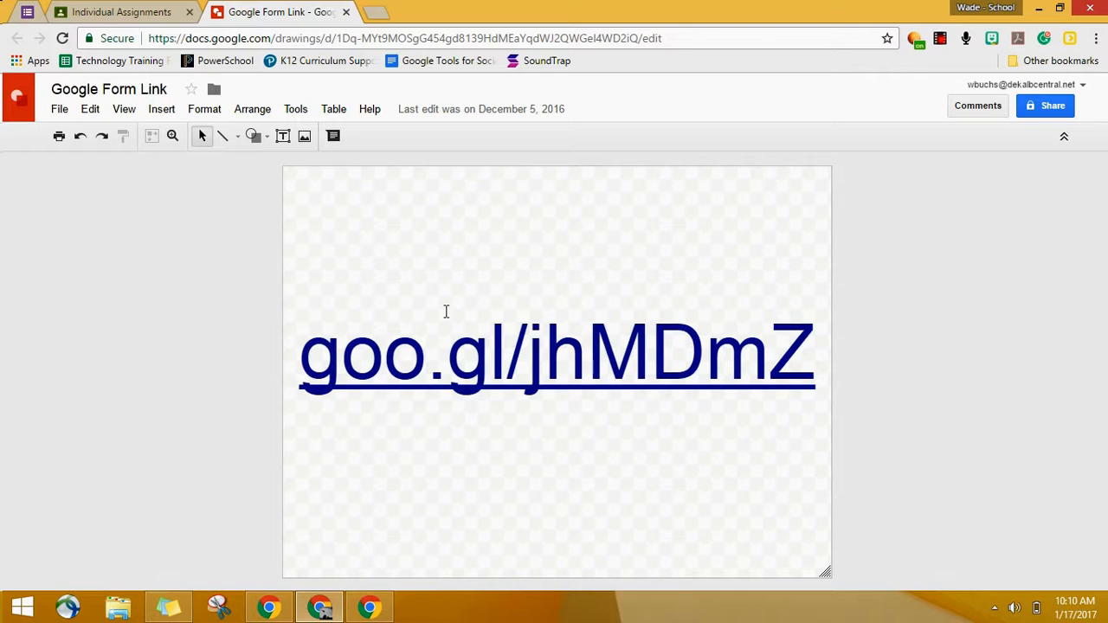
{"action": "left_click", "coordinate": [136, 11]}
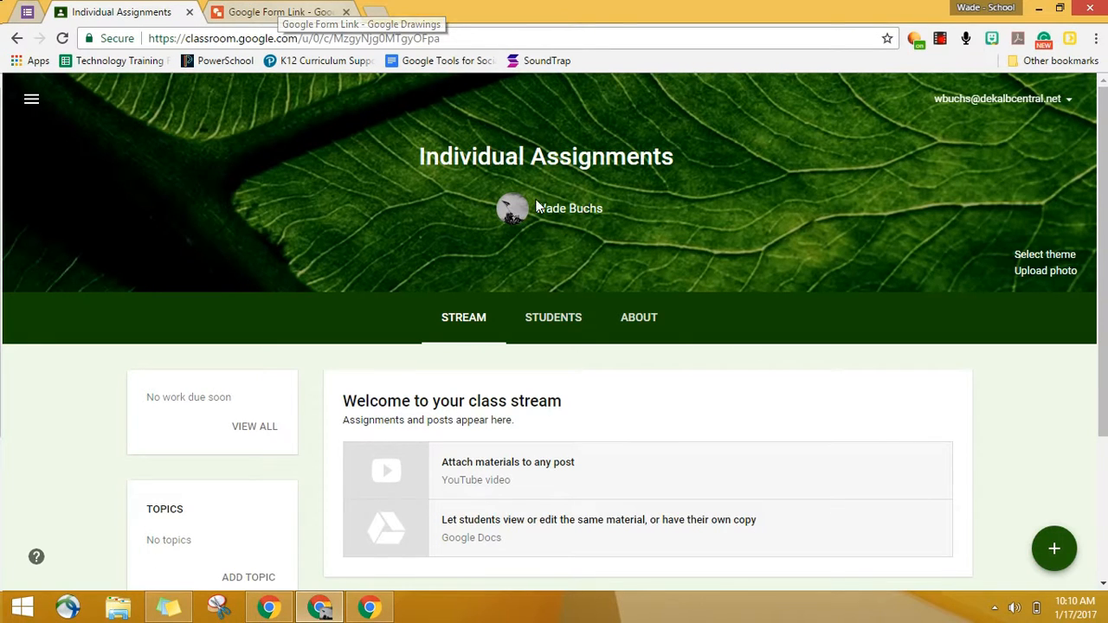
{"action": "left_click", "coordinate": [640, 320]}
{"action": "scroll", "coordinate": [350, 355], "scroll_direction": "down", "scroll_amount": 2}
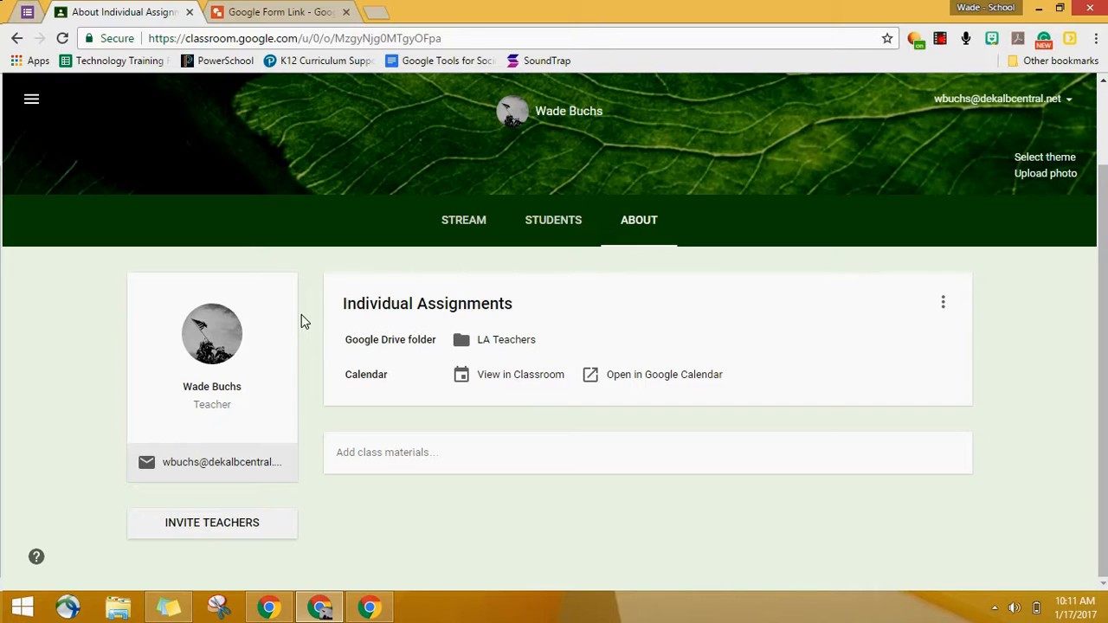
Step: Open the Classroom settings and examine the email notification option
{"action": "left_click", "coordinate": [32, 102]}
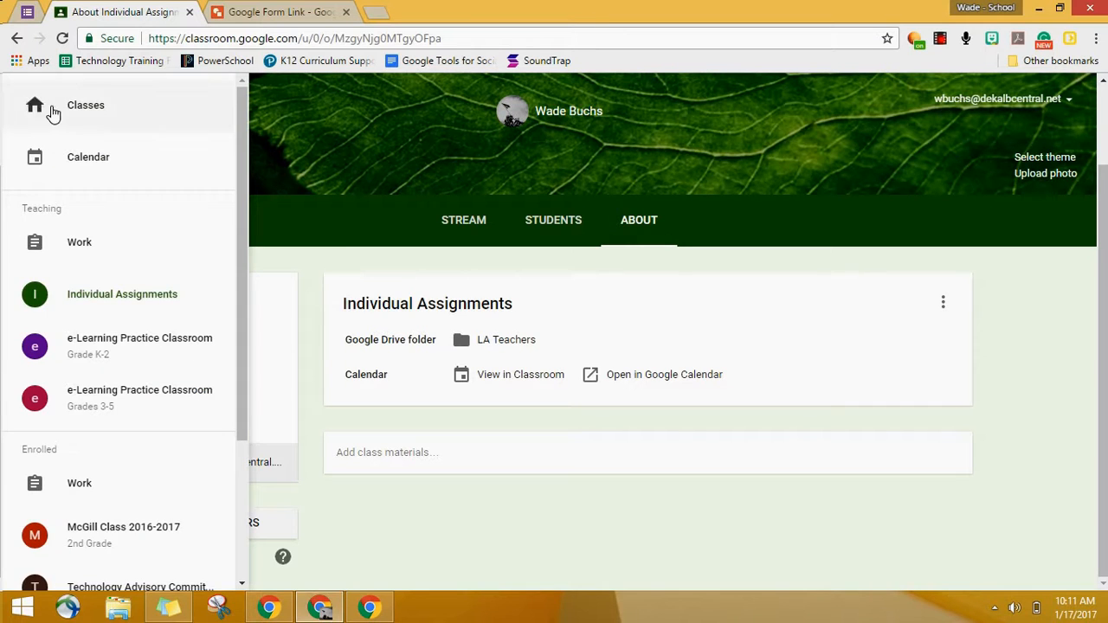
{"action": "scroll", "coordinate": [135, 338], "scroll_direction": "down", "scroll_amount": 3}
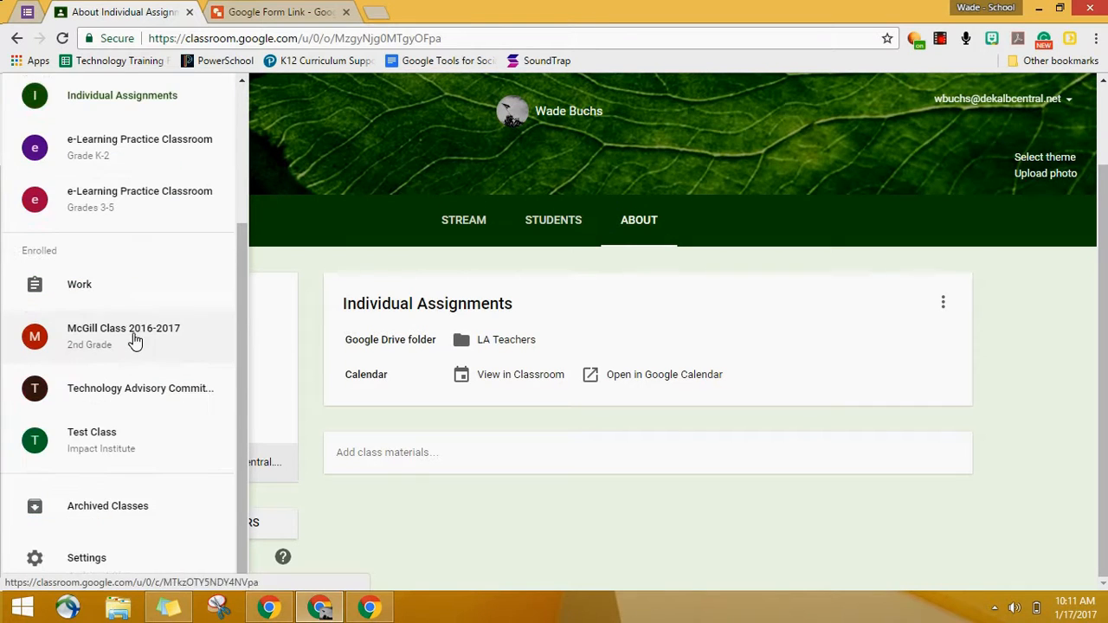
{"action": "left_click", "coordinate": [104, 555]}
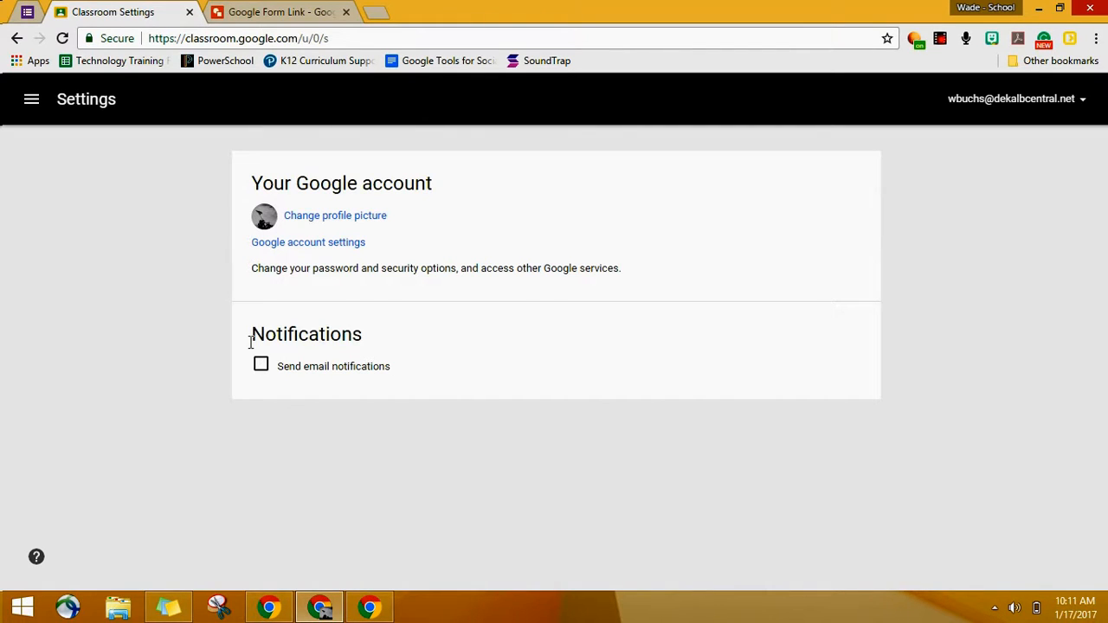
{"action": "left_click_drag", "start_coordinate": [251, 337], "coordinate": [327, 337]}
{"action": "left_click", "coordinate": [329, 338]}
Step: Leave the settings and go back to the Individual Assignments class
{"action": "left_click", "coordinate": [26, 111]}
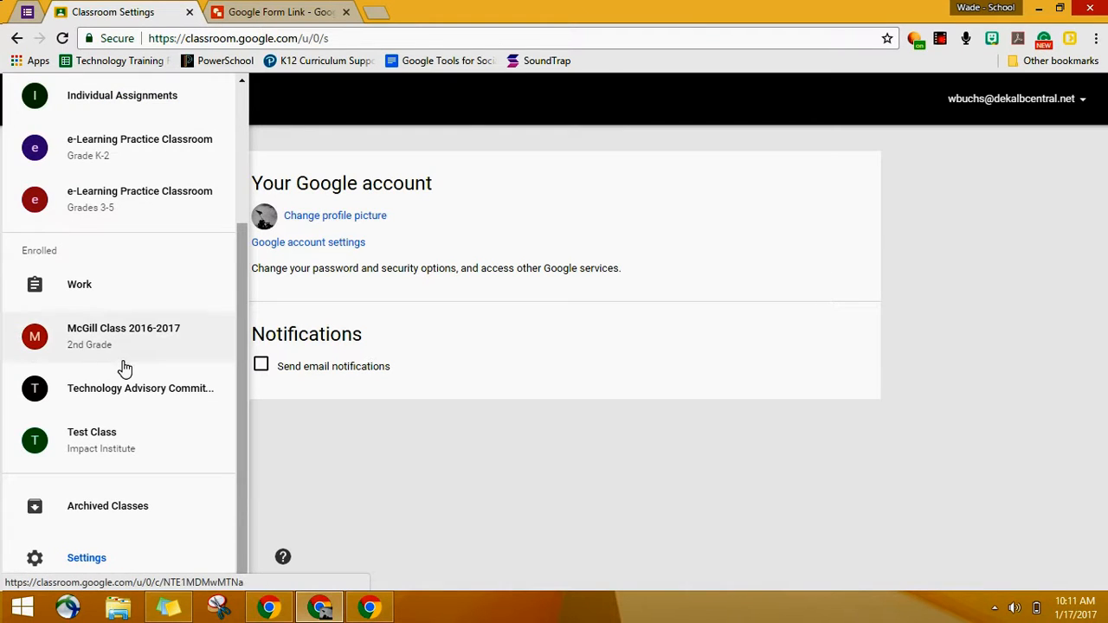
{"action": "scroll", "coordinate": [134, 331], "scroll_direction": "up", "scroll_amount": 3}
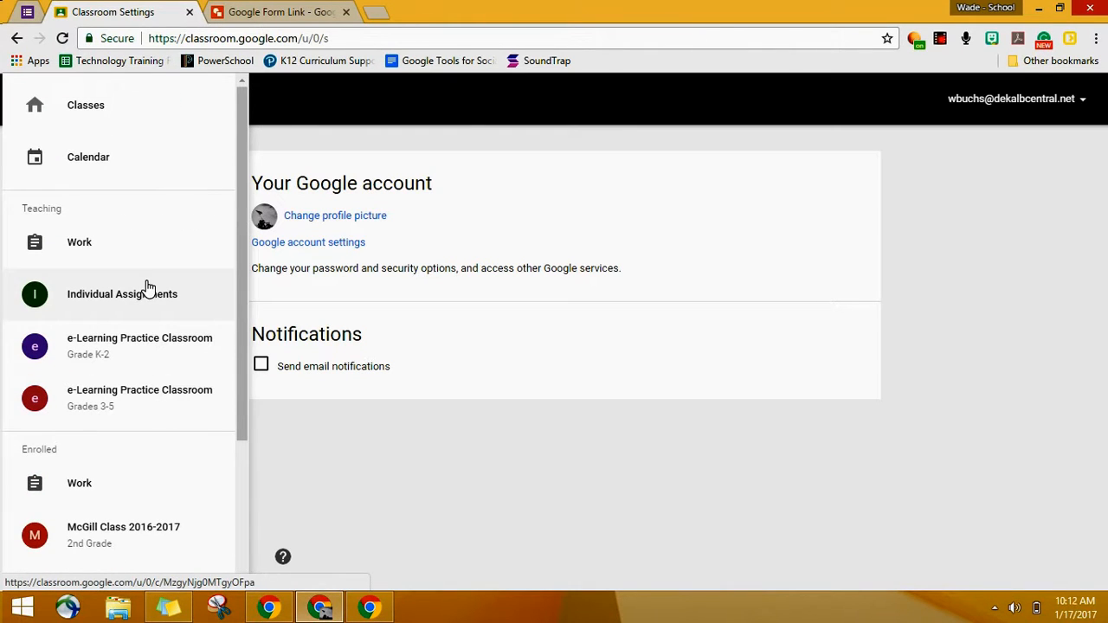
{"action": "left_click", "coordinate": [353, 412]}
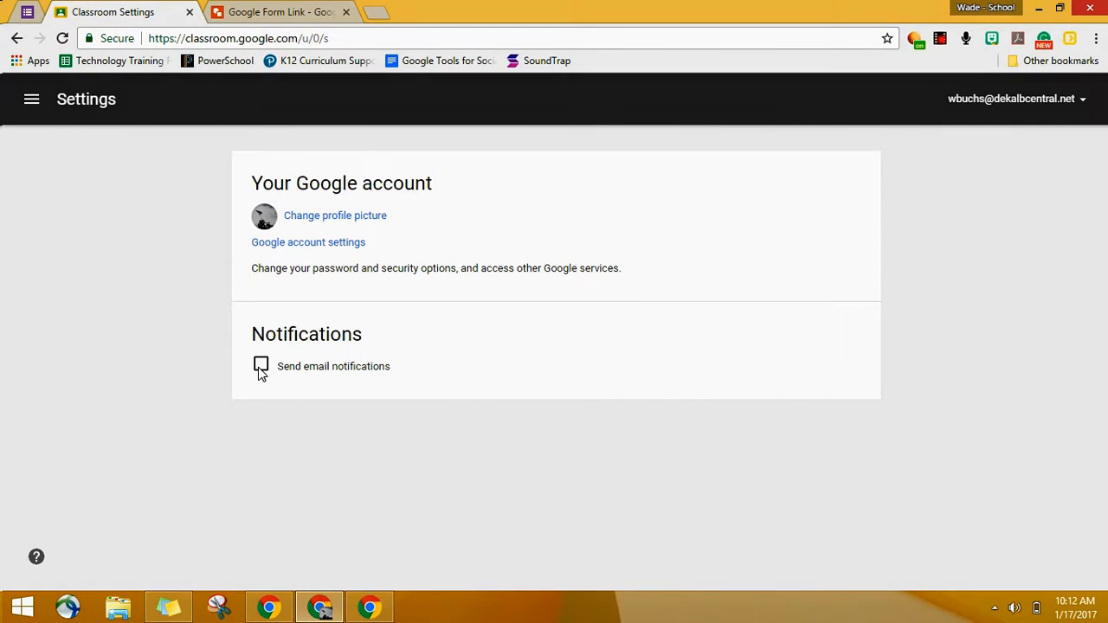
{"action": "left_click", "coordinate": [31, 100]}
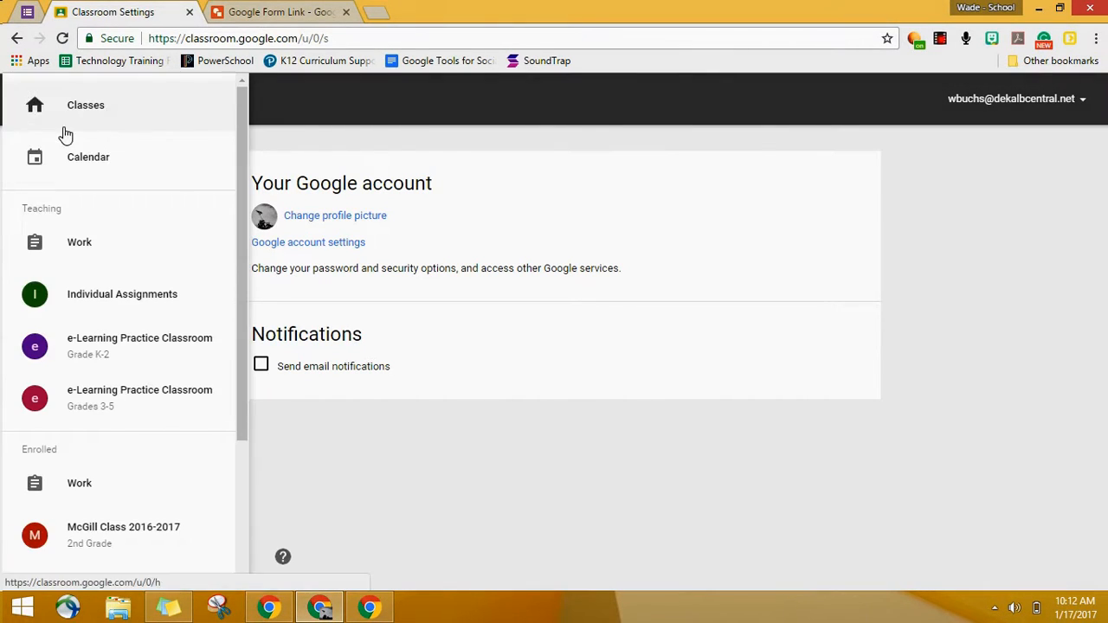
{"action": "left_click", "coordinate": [117, 284]}
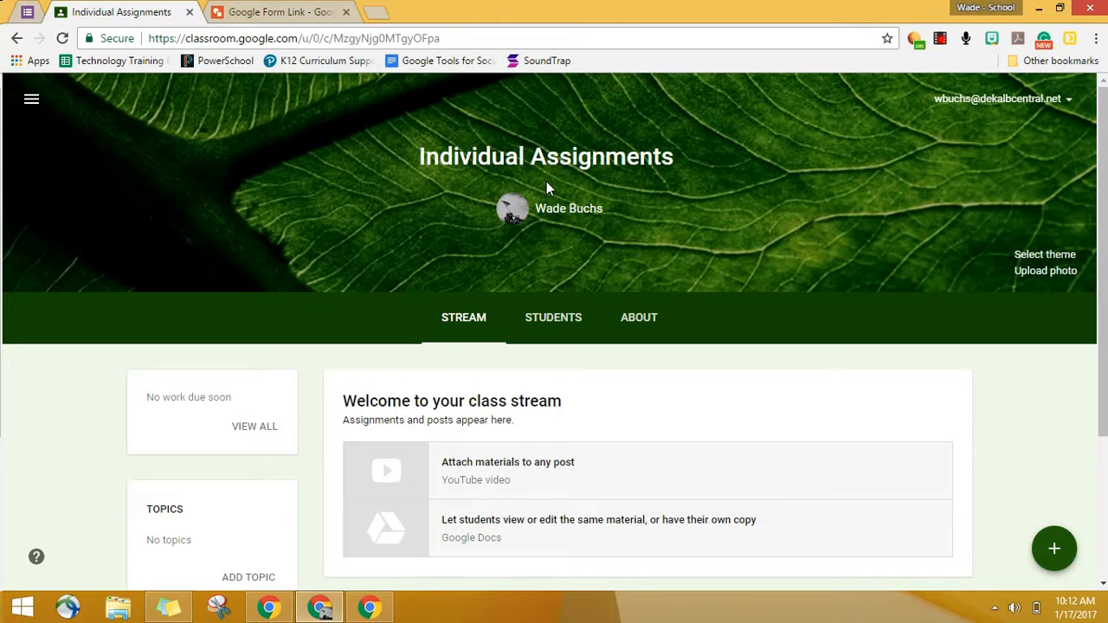
Step: Revisit the class's About page and the Google Form Link drawing, ending back on the class stream
{"action": "left_click", "coordinate": [620, 317]}
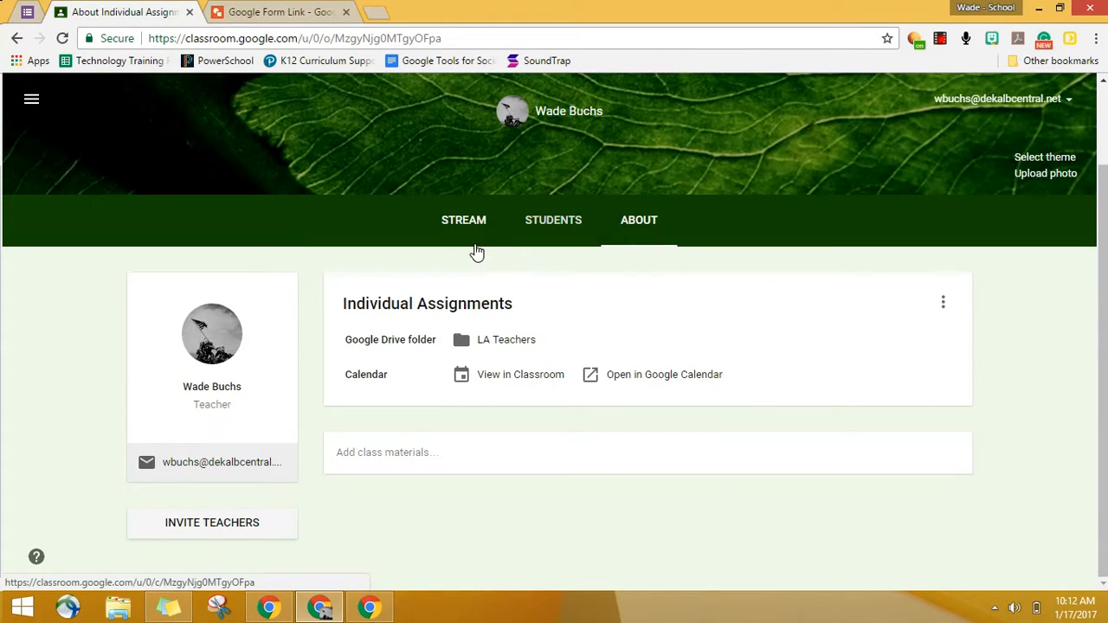
{"action": "left_click", "coordinate": [474, 230]}
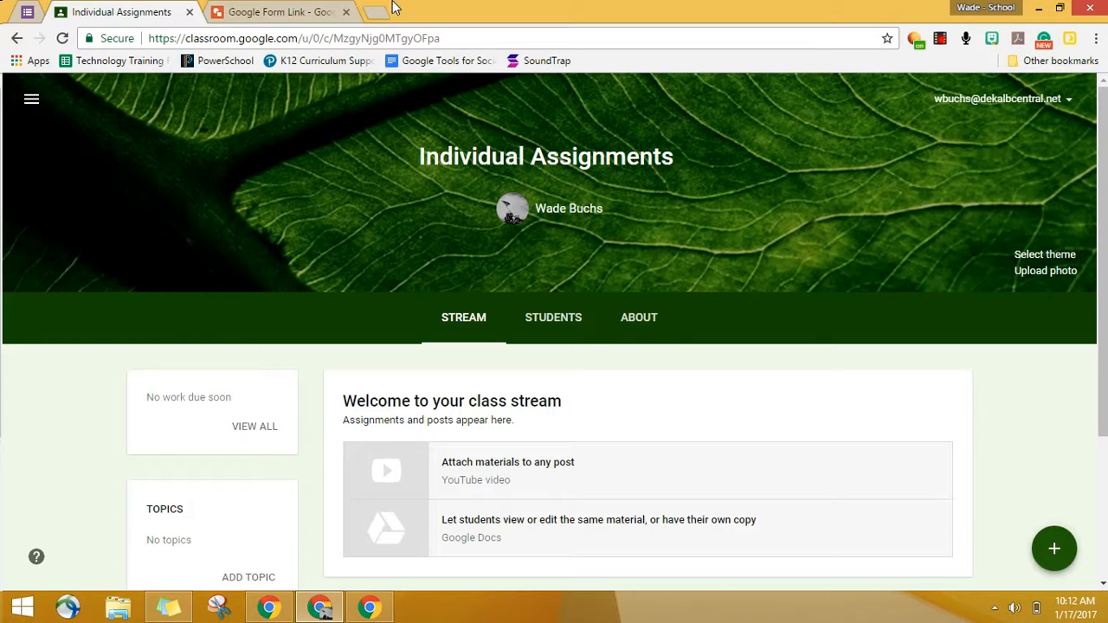
{"action": "left_click", "coordinate": [320, 9]}
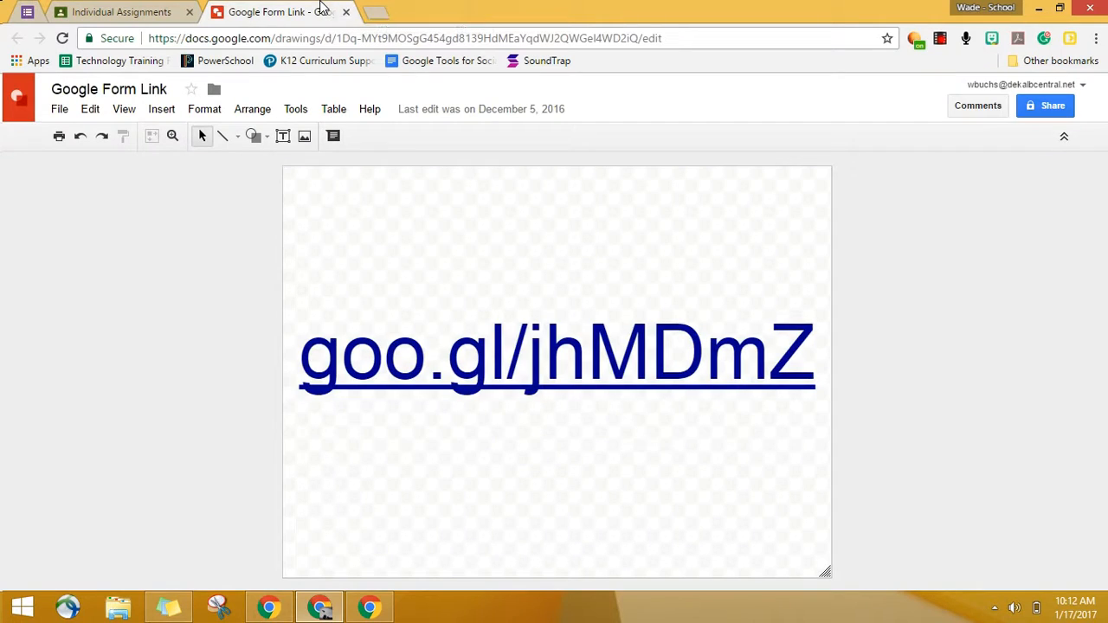
{"action": "left_click", "coordinate": [121, 11]}
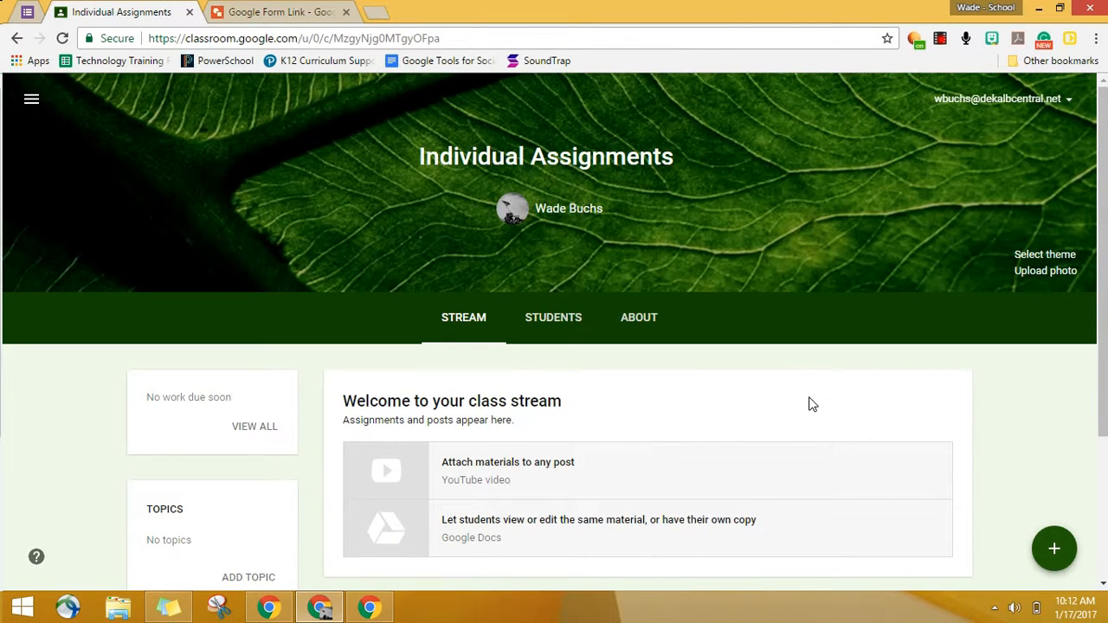
Step: Start a new assignment for the Individual Assignments class and check which other classes it could be posted to
{"action": "scroll", "coordinate": [811, 403], "scroll_direction": "down", "scroll_amount": 1}
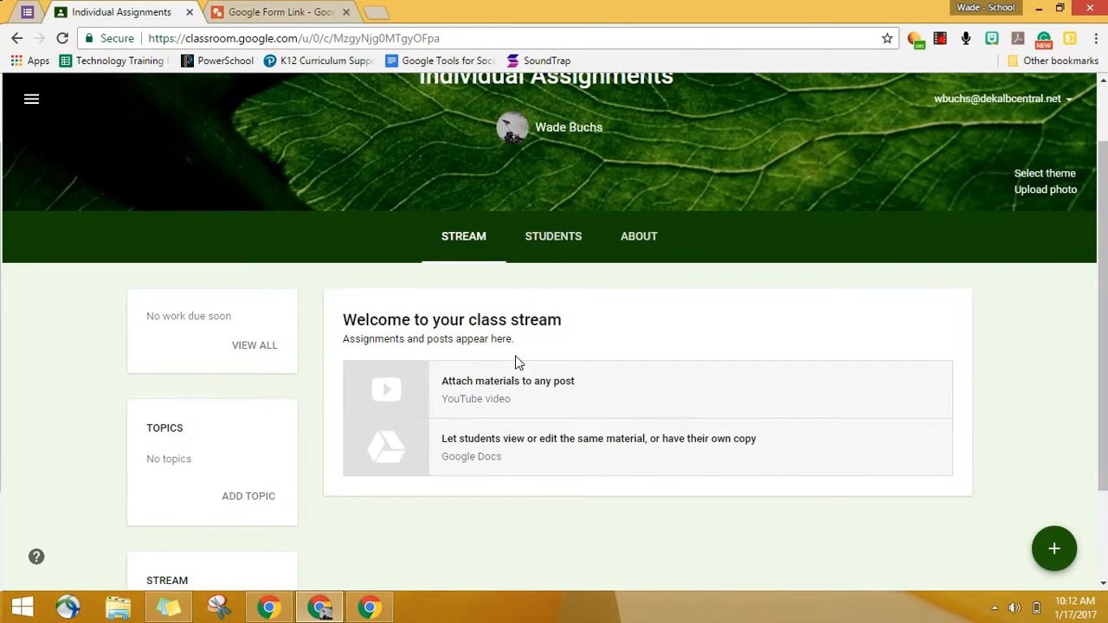
{"action": "mouse_move", "coordinate": [1037, 549]}
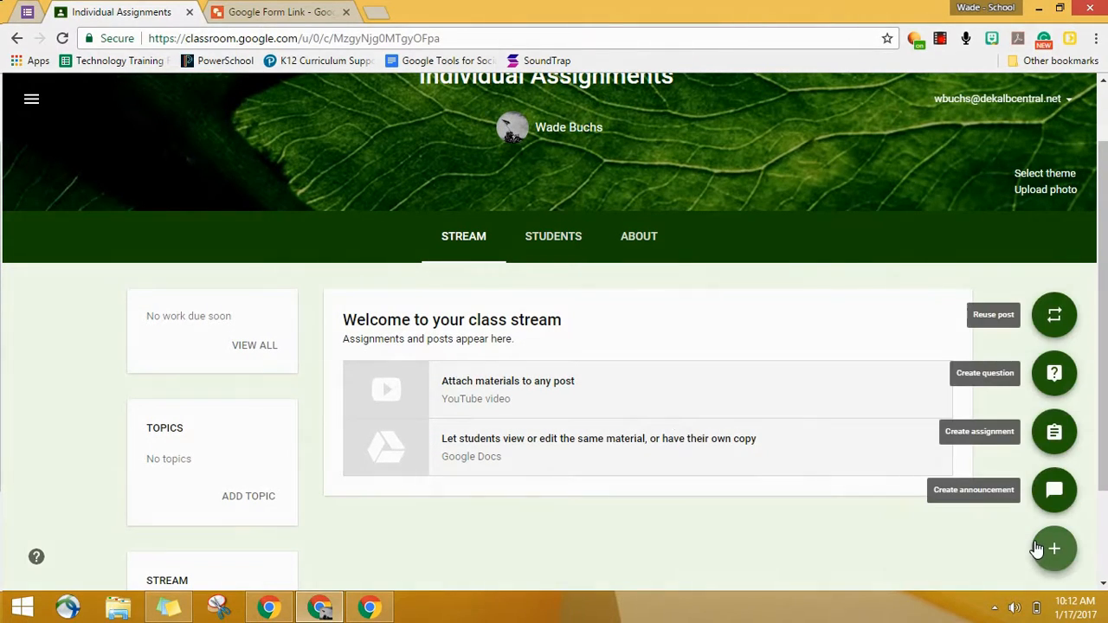
{"action": "left_click", "coordinate": [1061, 438]}
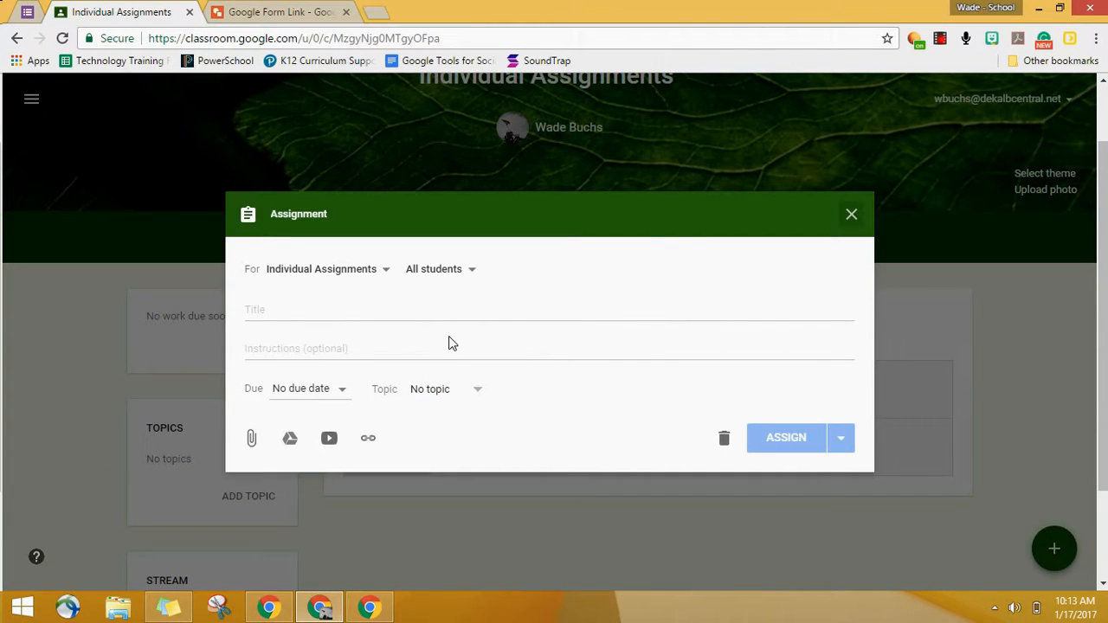
{"action": "left_click", "coordinate": [385, 275]}
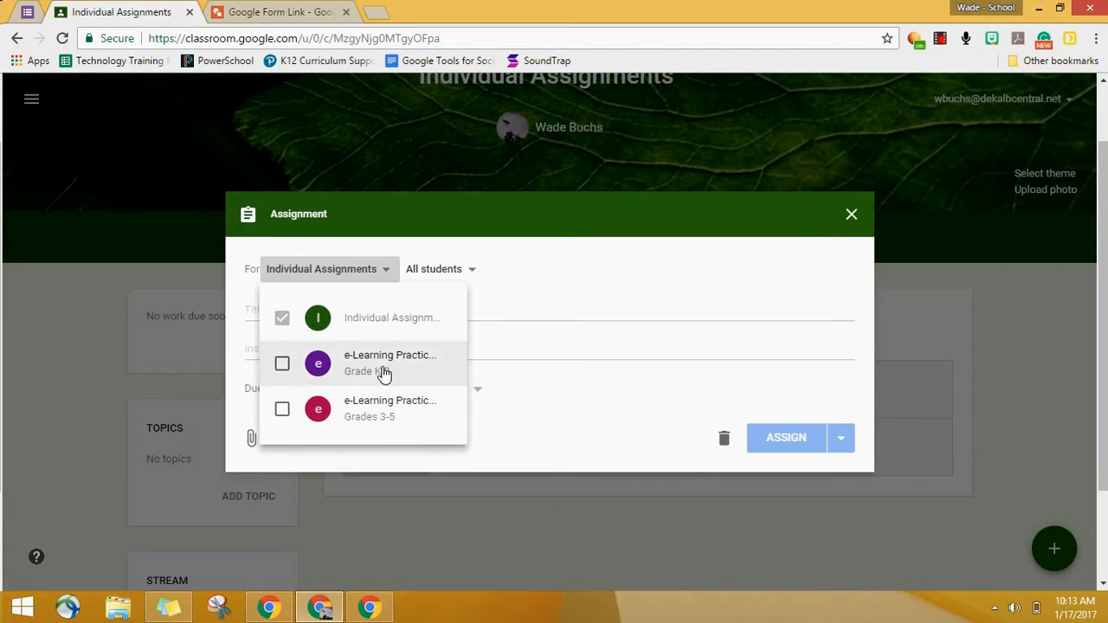
{"action": "left_click", "coordinate": [500, 303]}
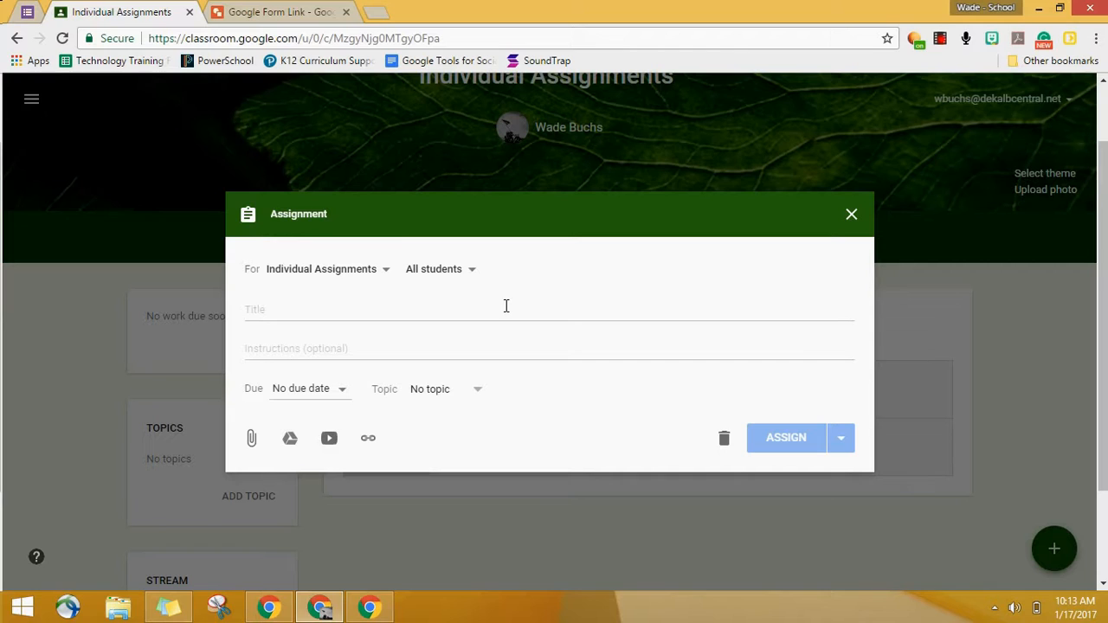
Step: Check the student recipient list, keep all students selected, and title the assignment "For All"
{"action": "left_click", "coordinate": [458, 275]}
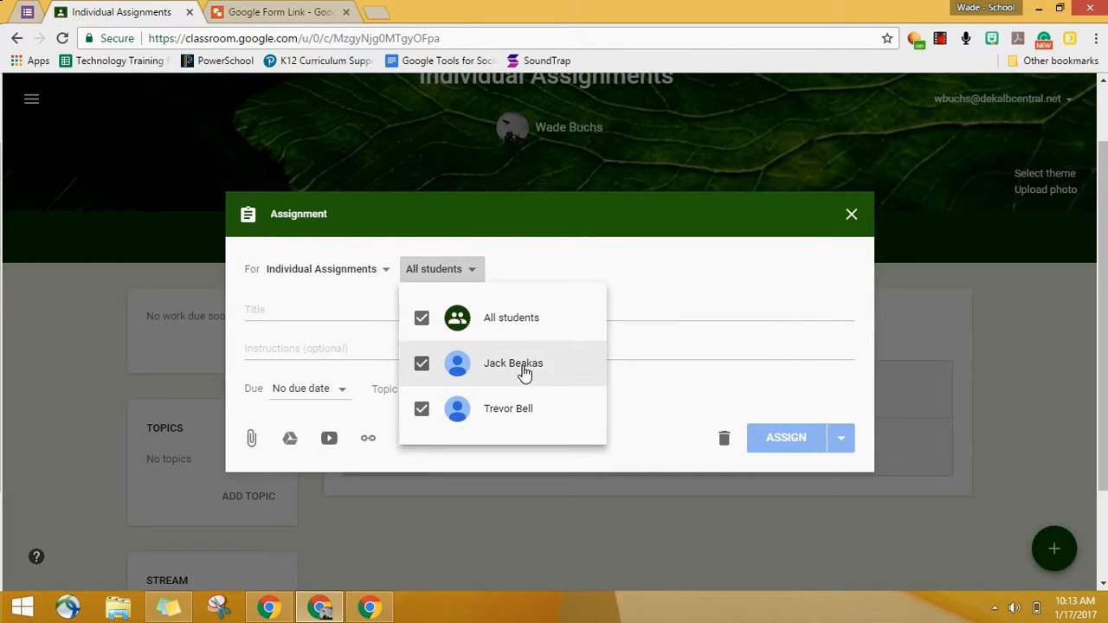
{"action": "left_click", "coordinate": [623, 316]}
{"action": "left_click", "coordinate": [613, 316]}
{"action": "type", "text": "For All"}
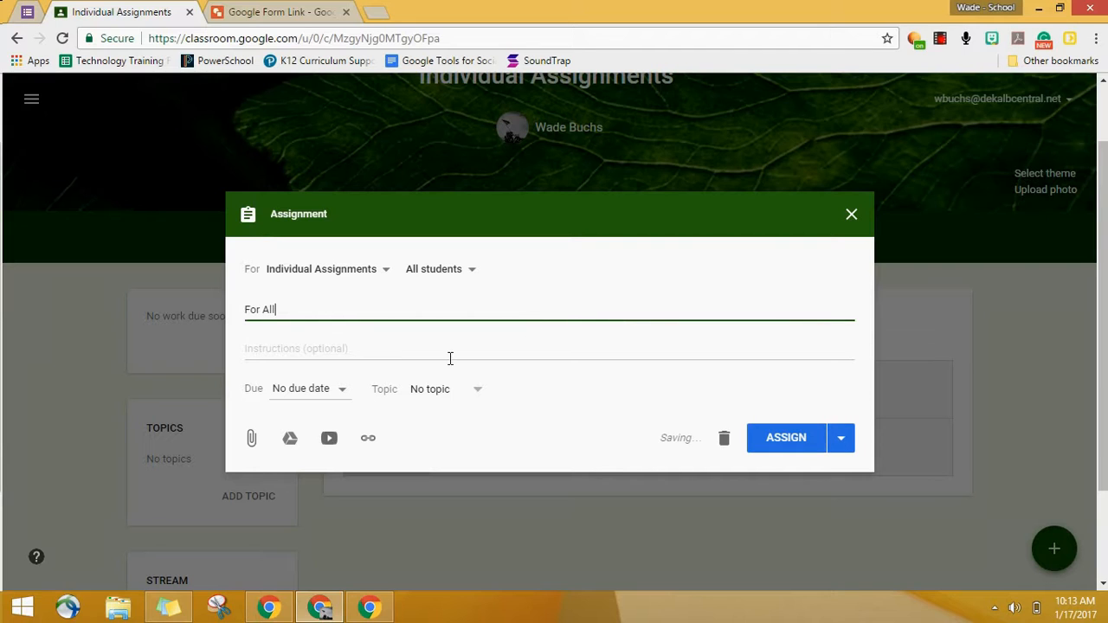
Step: Attach the Google Docs file "All" from Drive with the permission "Students can view file"
{"action": "left_click", "coordinate": [290, 438]}
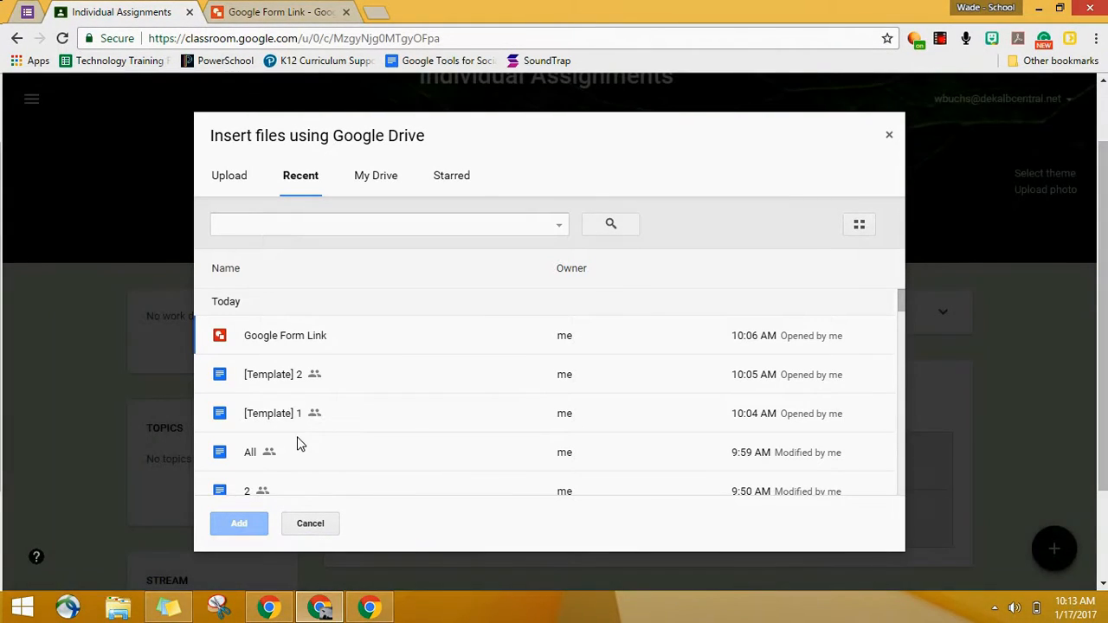
{"action": "left_click", "coordinate": [299, 445]}
{"action": "left_click", "coordinate": [248, 523]}
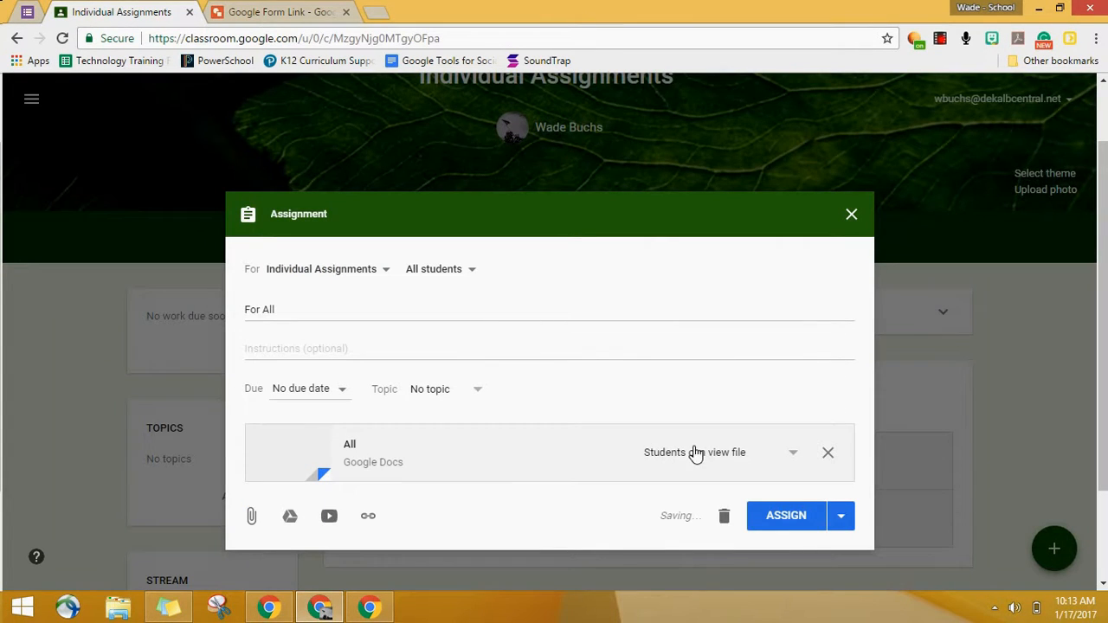
{"action": "left_click", "coordinate": [696, 453]}
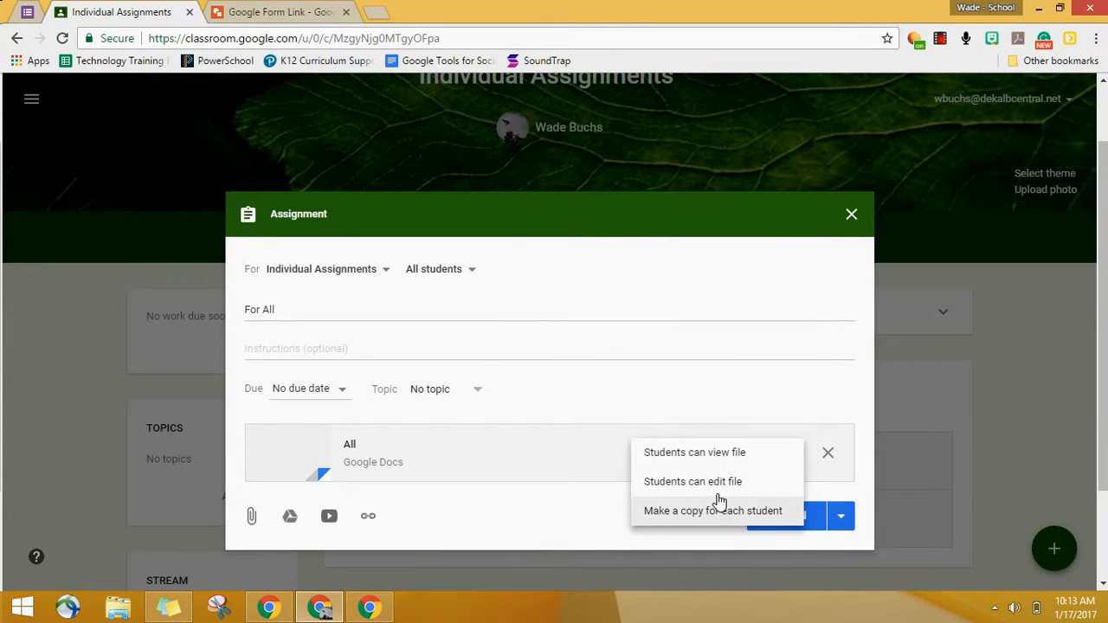
{"action": "left_click", "coordinate": [717, 454]}
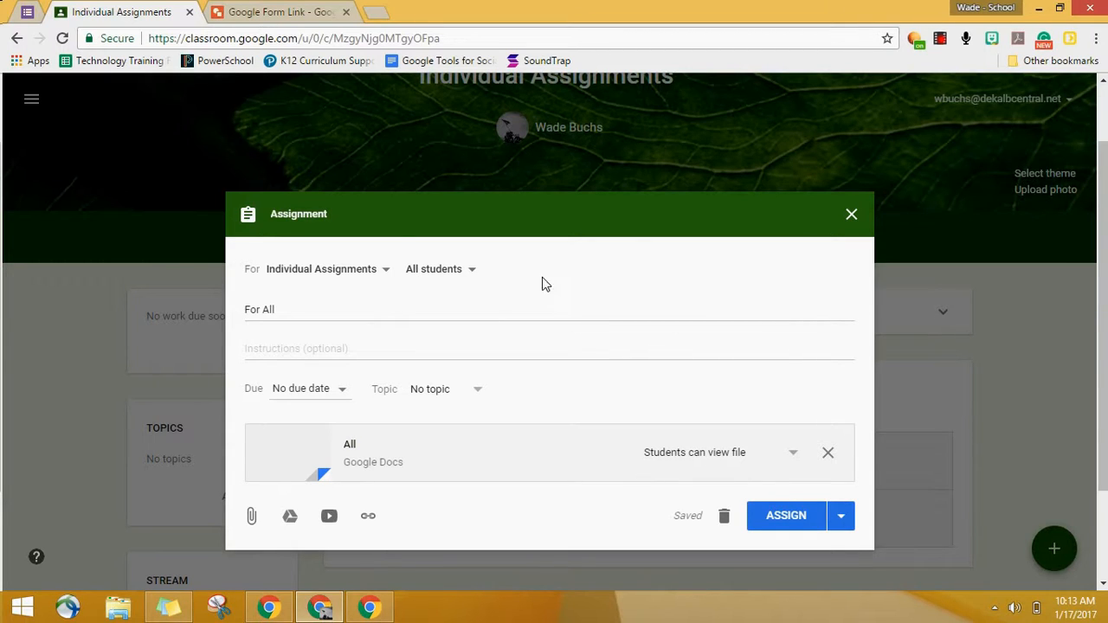
Step: Assign the "For All" assignment to the class and return to the class stream
{"action": "left_click", "coordinate": [783, 519]}
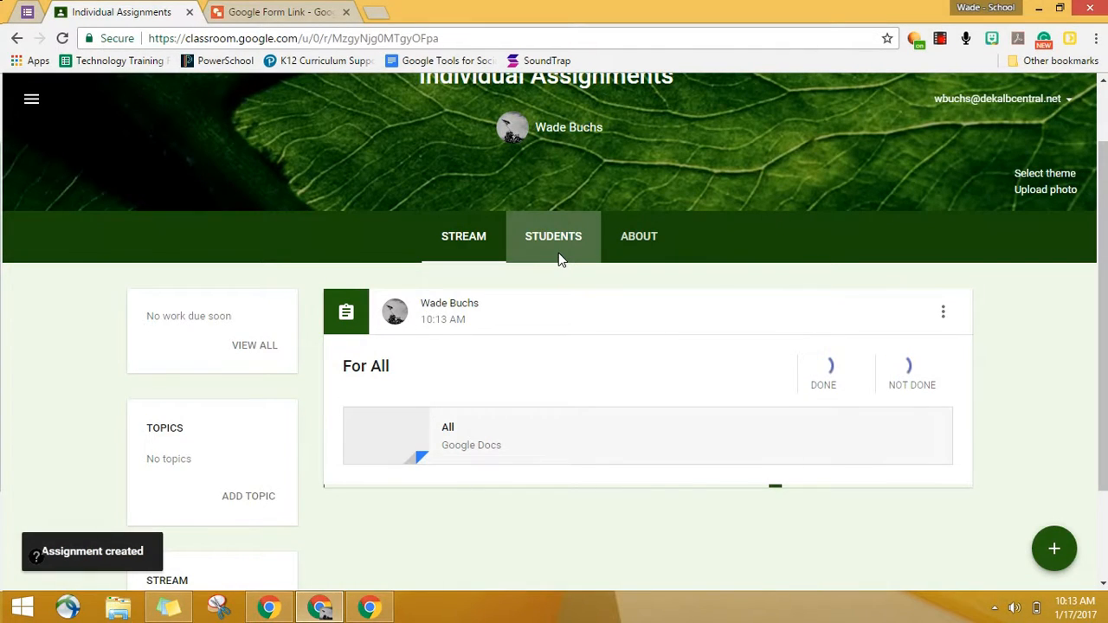
{"action": "left_click", "coordinate": [559, 259]}
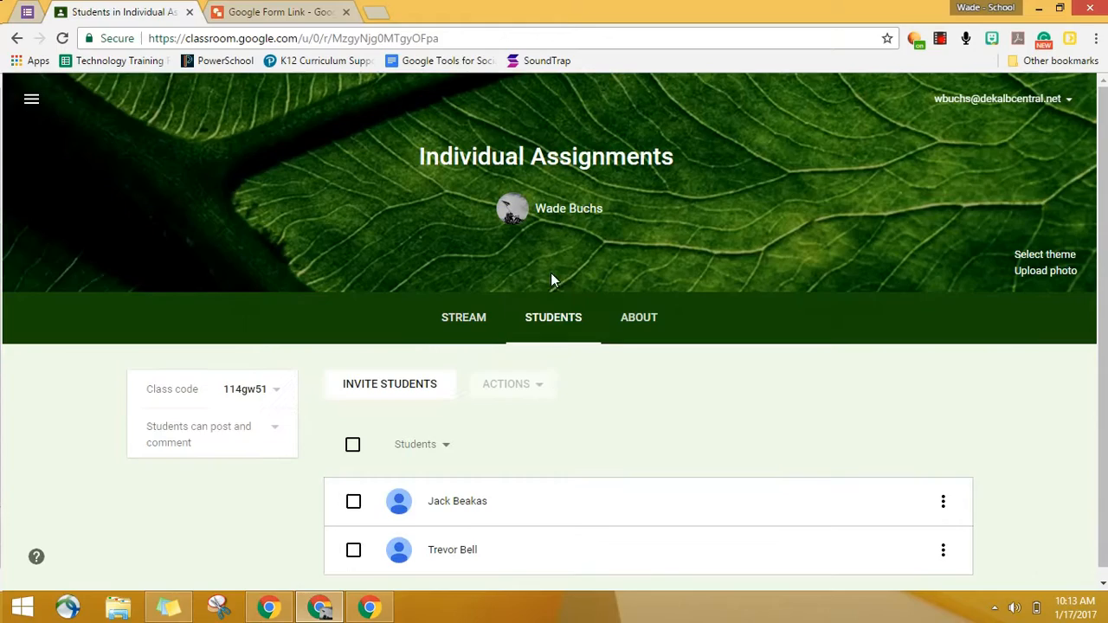
{"action": "left_click", "coordinate": [485, 298]}
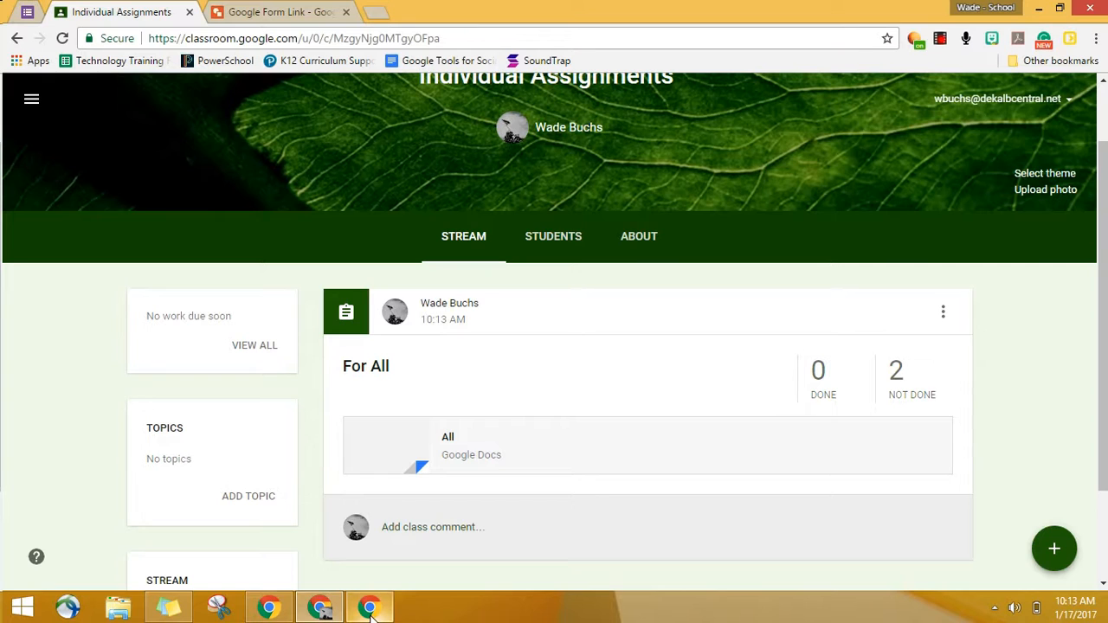
Step: Switch to the guest Chrome window and load the updated class stream in both student accounts to check the assignment
{"action": "mouse_move", "coordinate": [371, 610]}
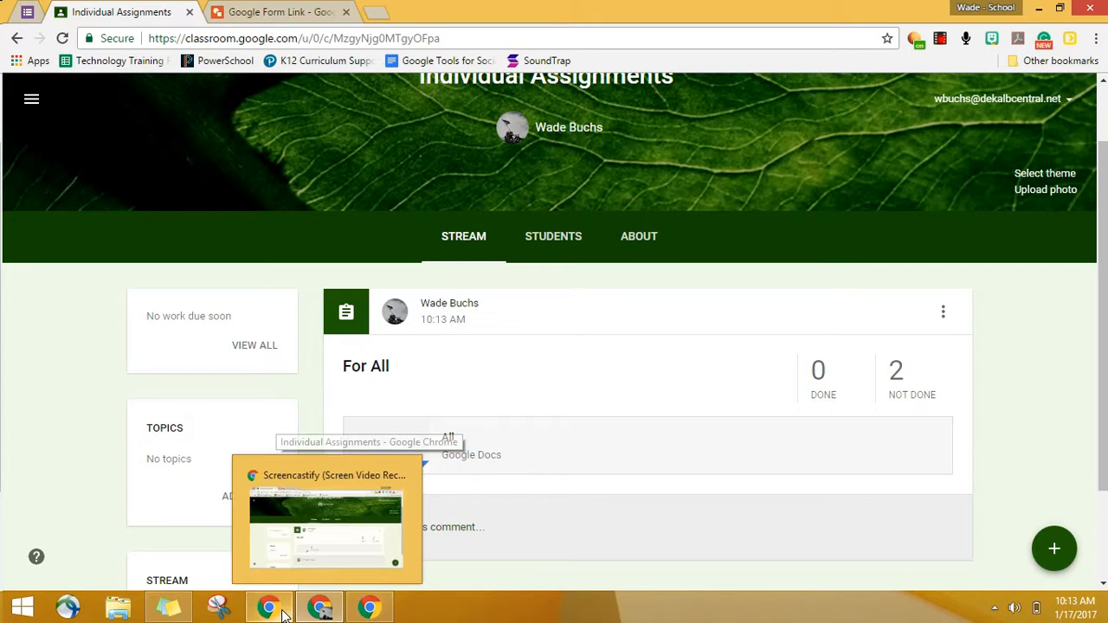
{"action": "left_click", "coordinate": [381, 611]}
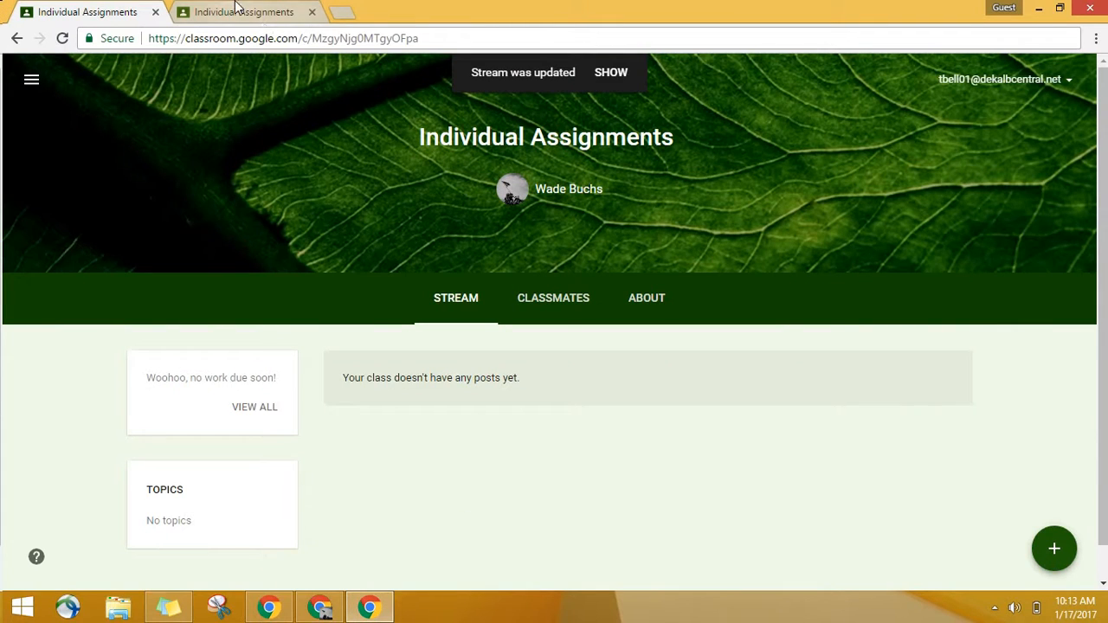
{"action": "left_click", "coordinate": [612, 74]}
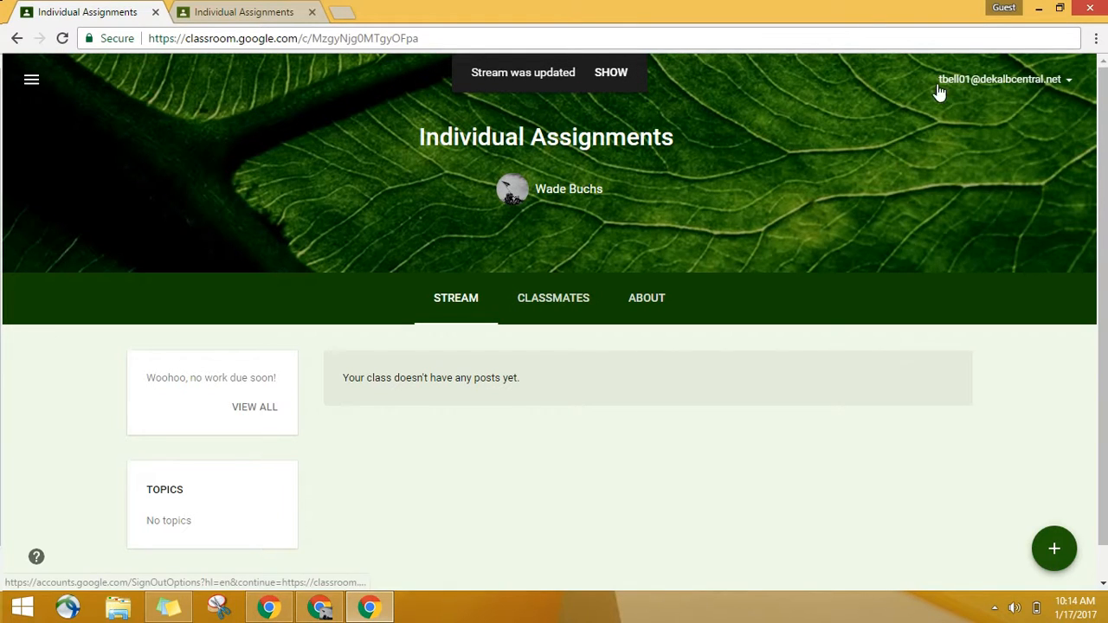
{"action": "left_click", "coordinate": [303, 13]}
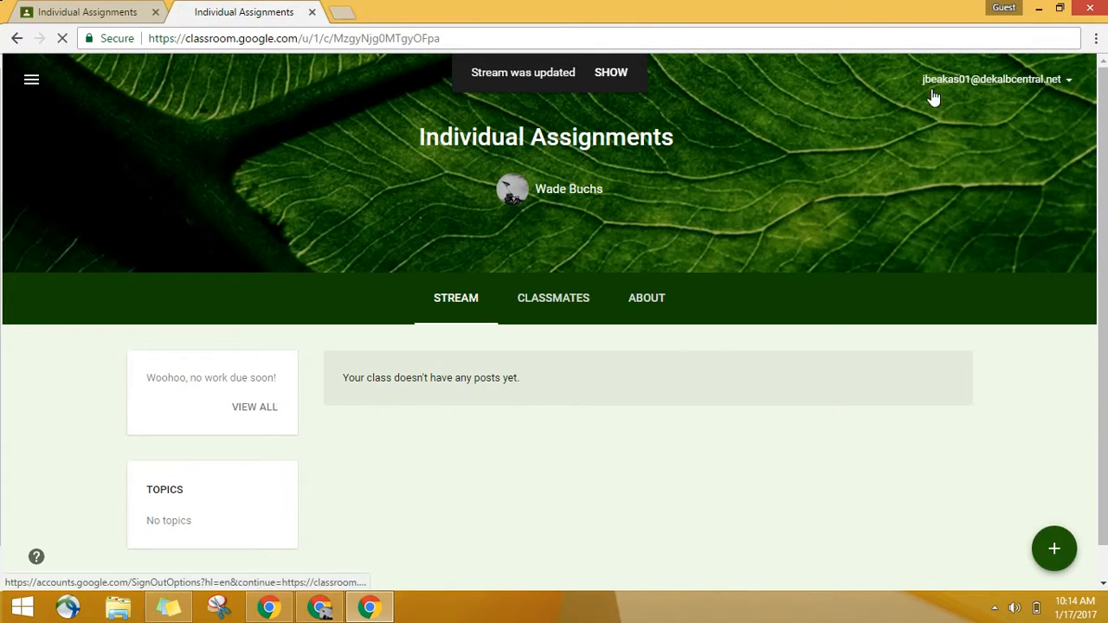
{"action": "left_click", "coordinate": [611, 73]}
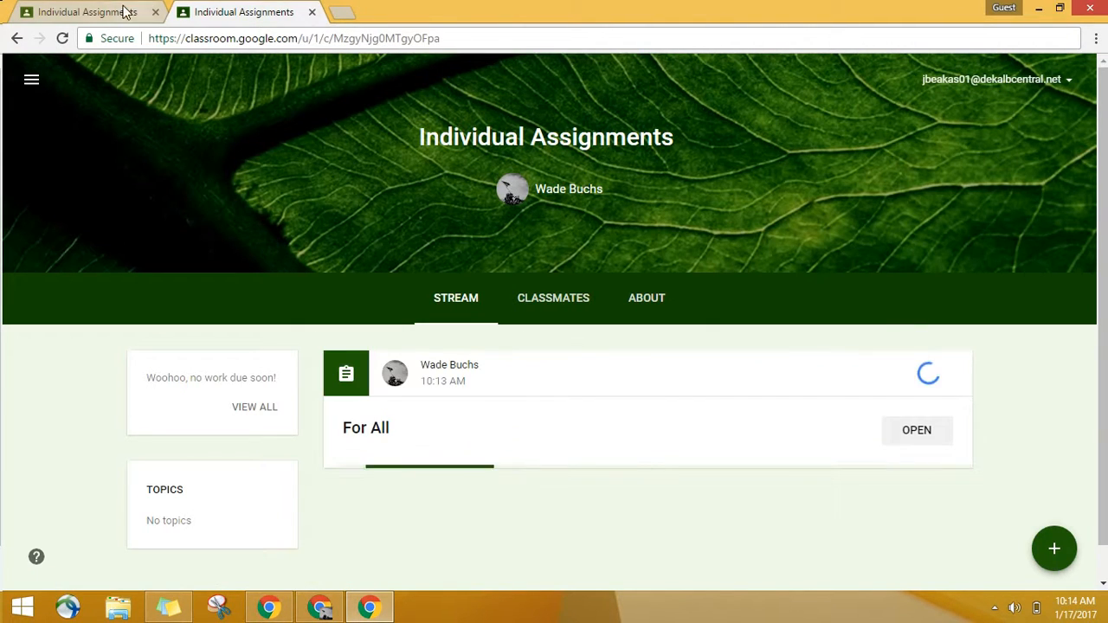
{"action": "left_click", "coordinate": [103, 11]}
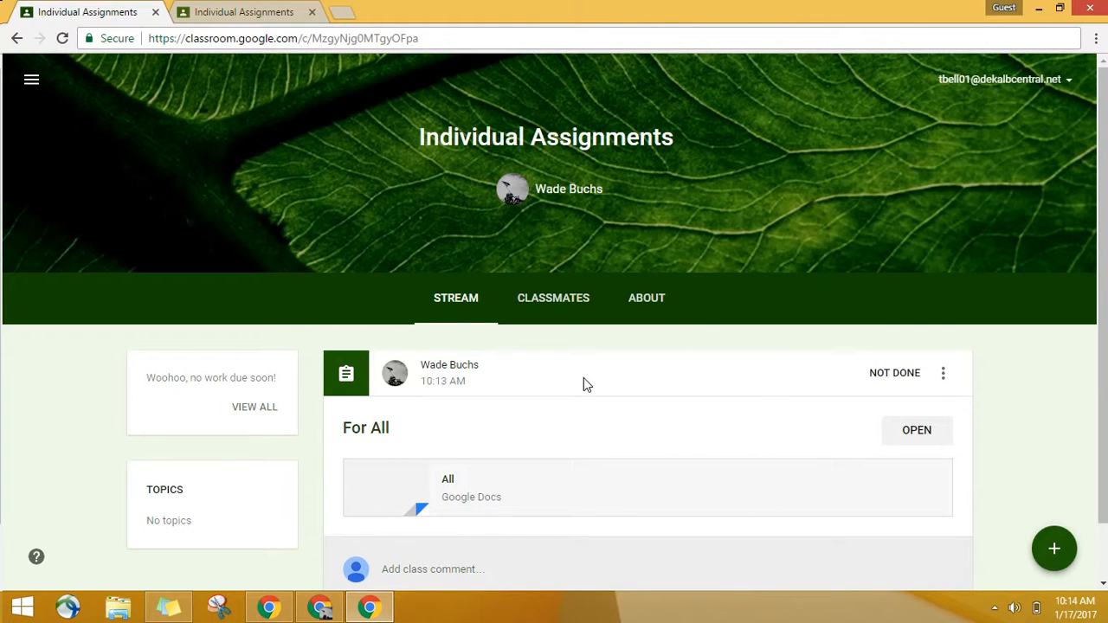
Step: Check the "For All" assignment in the second student account and return to the teacher's Chrome window
{"action": "left_click", "coordinate": [248, 10]}
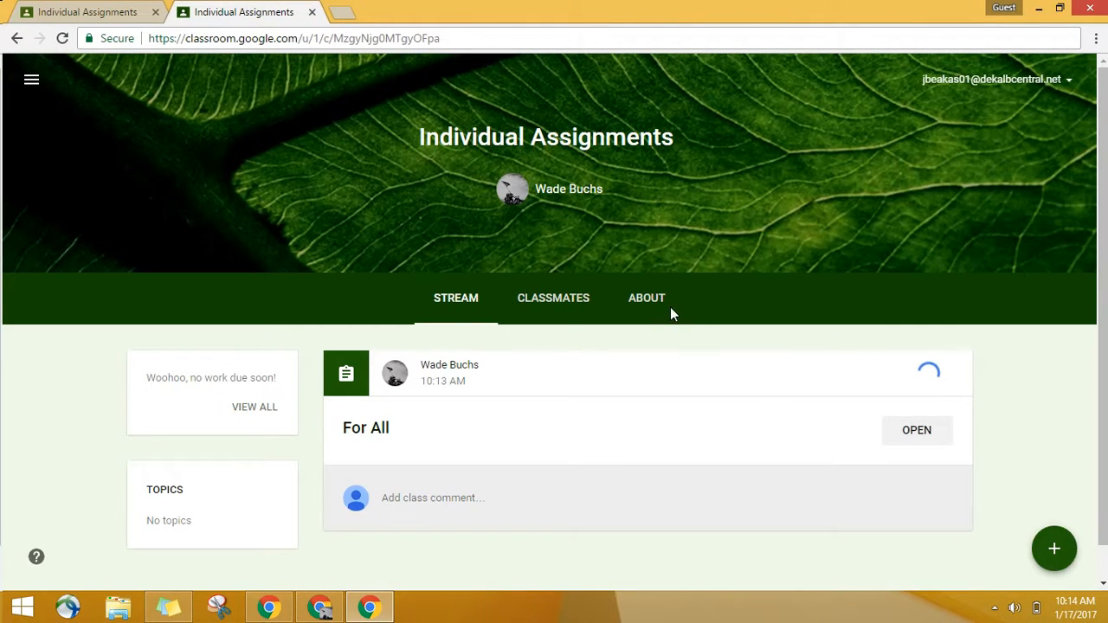
{"action": "left_click", "coordinate": [331, 610]}
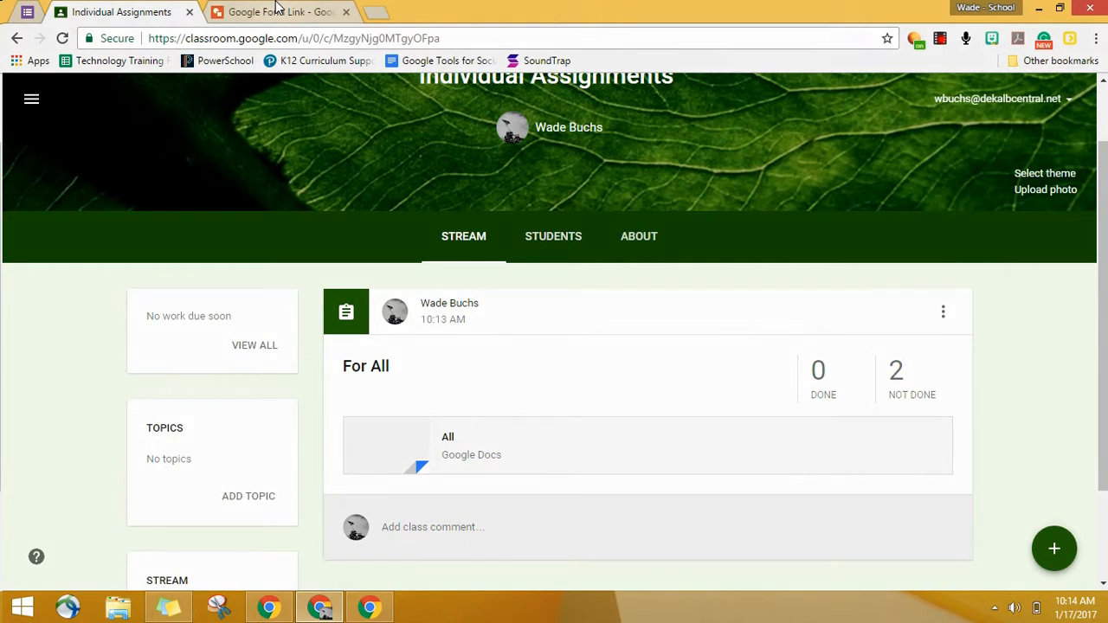
Step: Create a new assignment titled "For" followed by the first name of the student in the first guest account
{"action": "mouse_move", "coordinate": [1037, 552]}
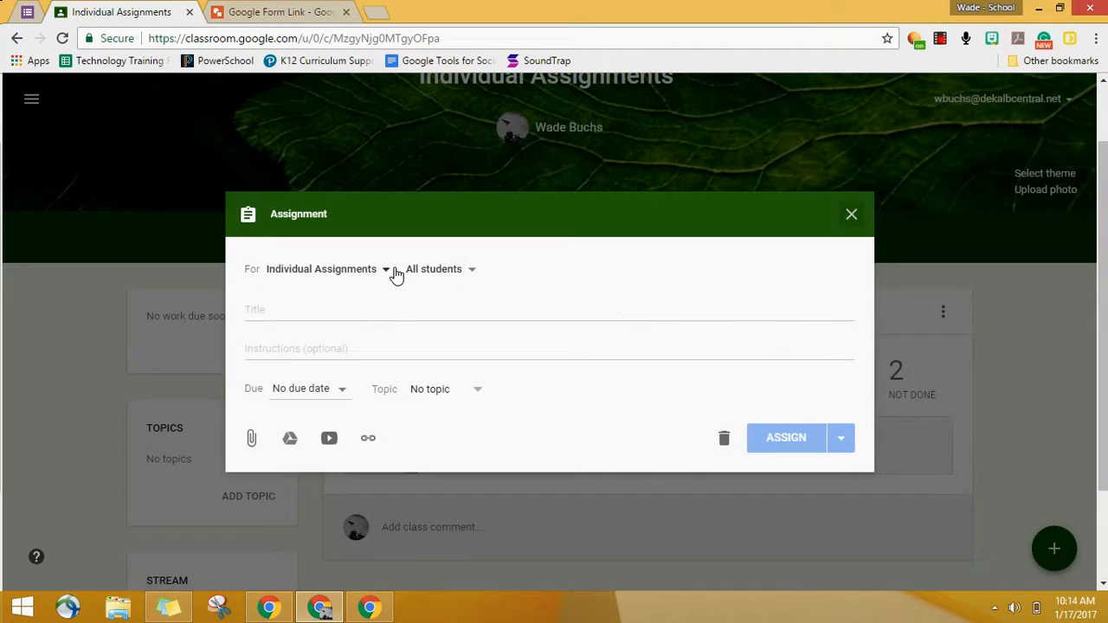
{"action": "left_click", "coordinate": [389, 311]}
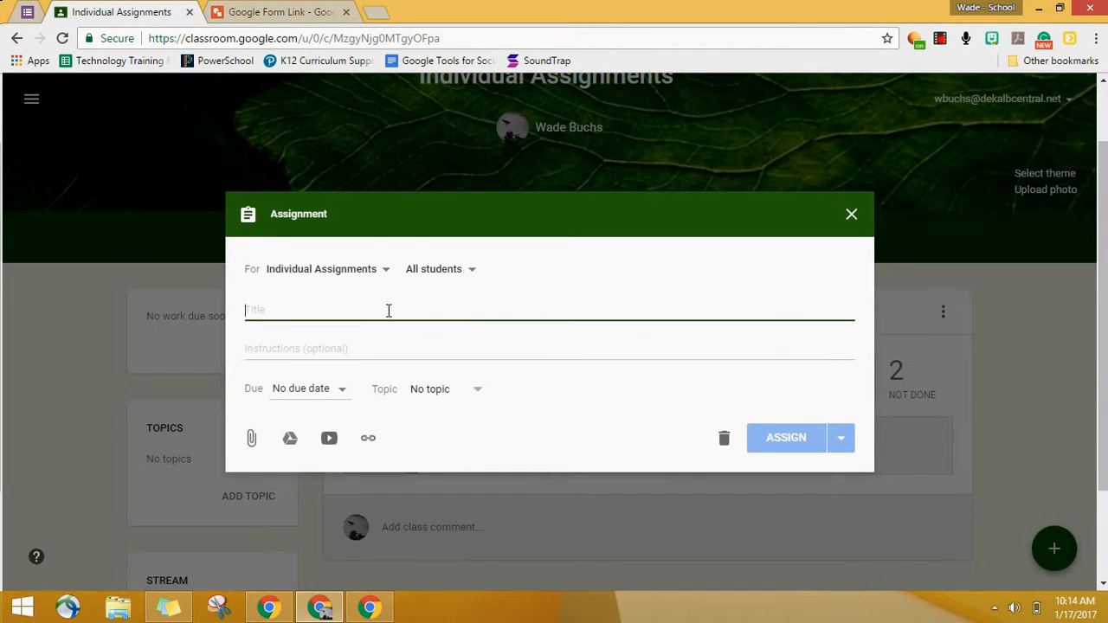
{"action": "type", "text": "For Trevor"}
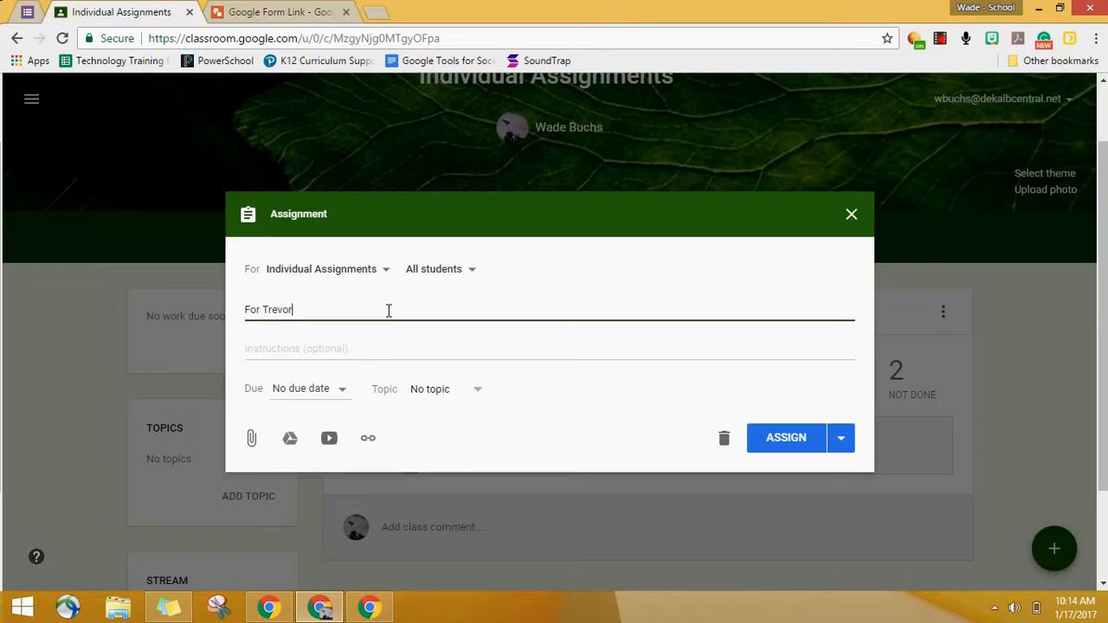
Step: Attach the Google Docs file "1" from Drive with the permission "Make a copy for each student"
{"action": "left_click", "coordinate": [289, 437]}
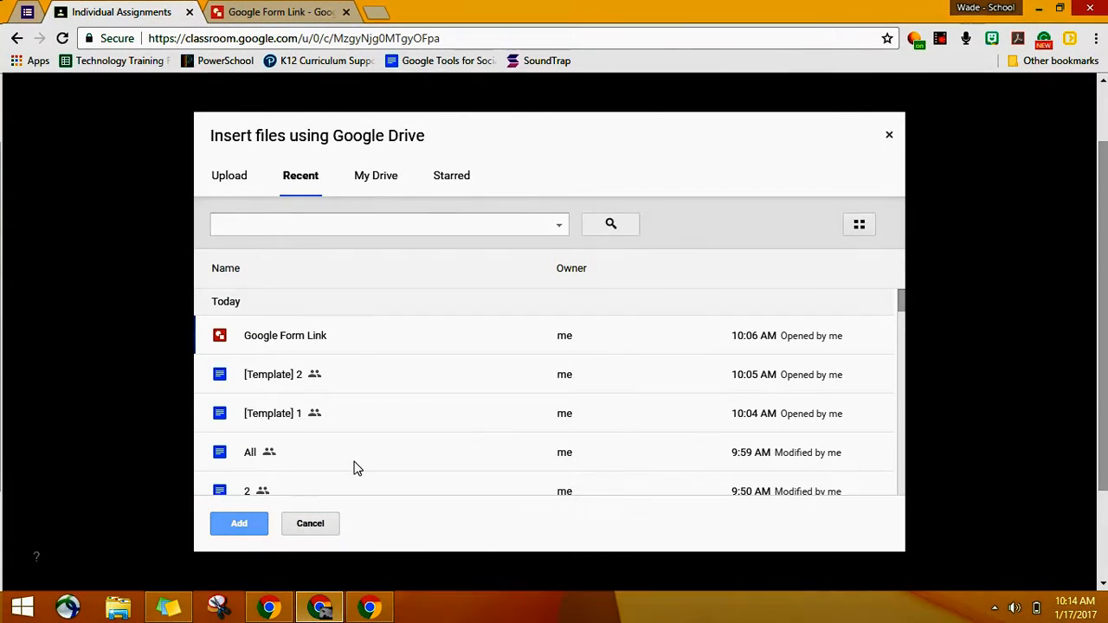
{"action": "scroll", "coordinate": [321, 443], "scroll_direction": "down", "scroll_amount": 2}
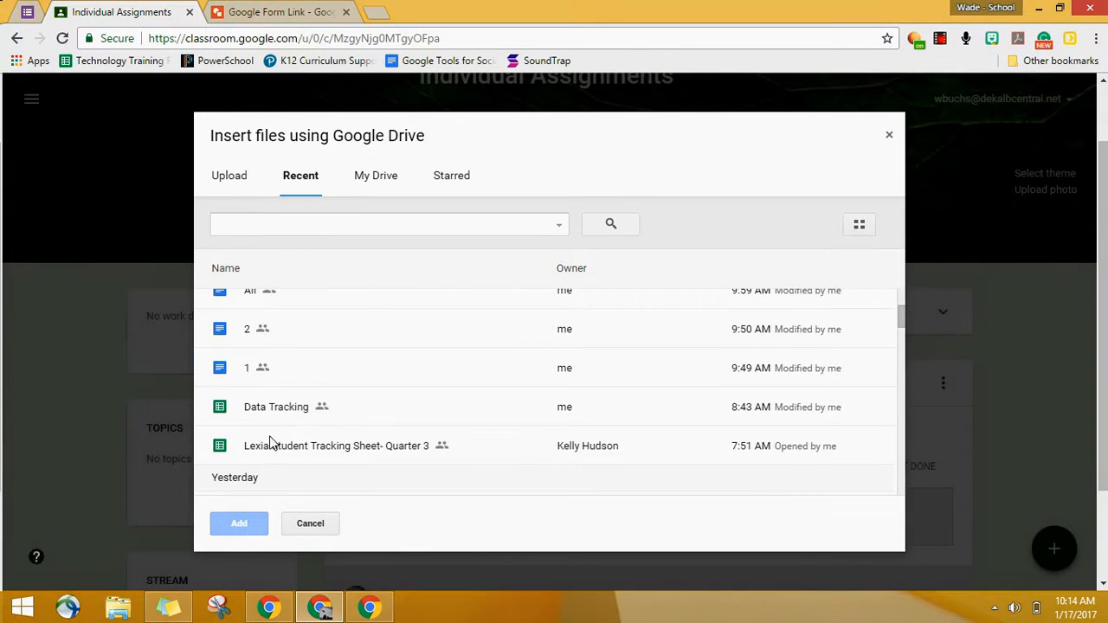
{"action": "left_click", "coordinate": [260, 370]}
{"action": "left_click", "coordinate": [239, 523]}
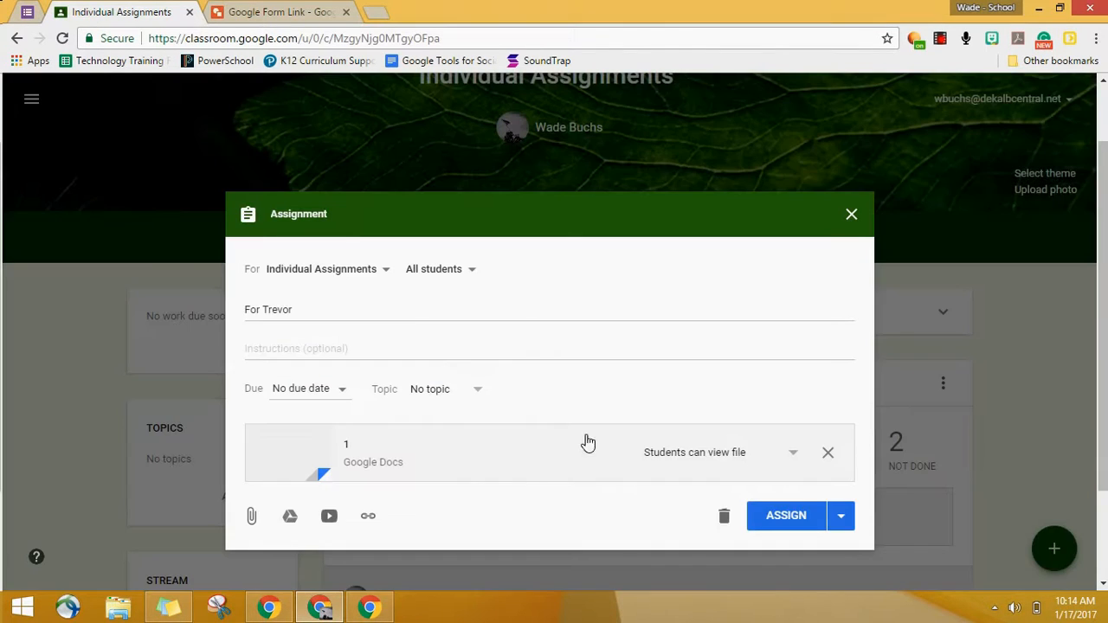
{"action": "left_click", "coordinate": [727, 452]}
{"action": "left_click", "coordinate": [724, 512]}
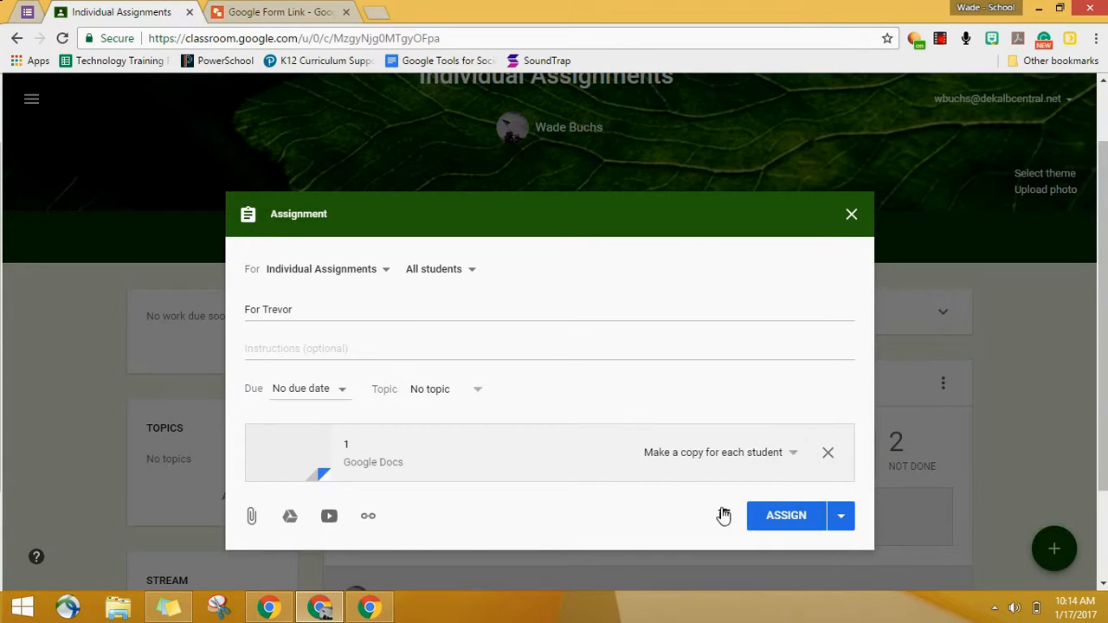
Step: Limit the recipients to the student named in the title by deselecting the other student, and assign the work
{"action": "left_click", "coordinate": [470, 273]}
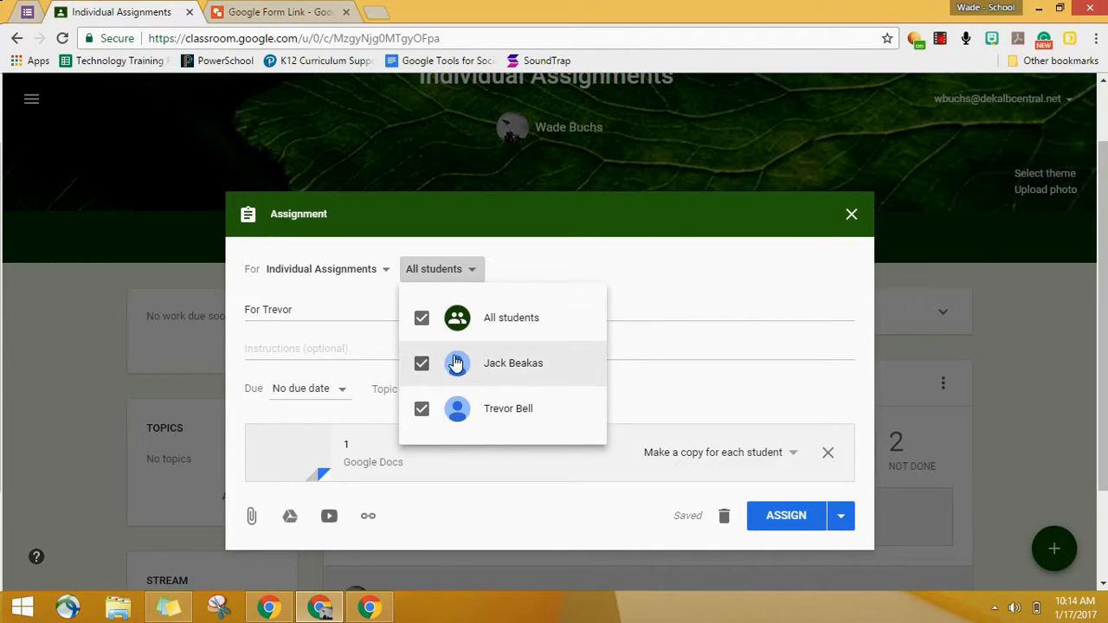
{"action": "left_click", "coordinate": [422, 367]}
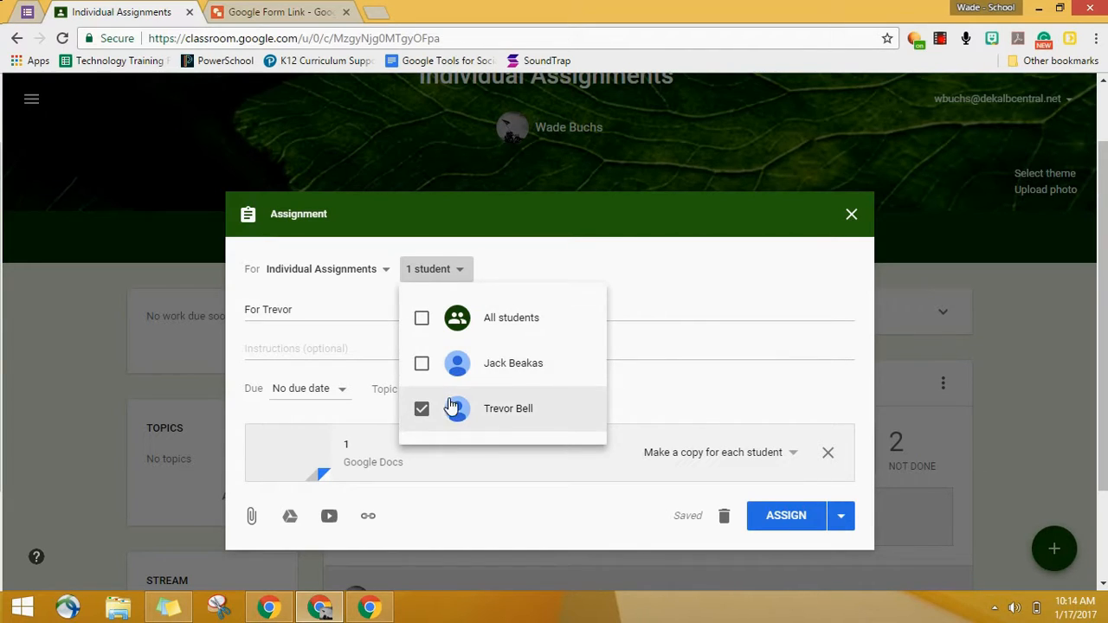
{"action": "left_click", "coordinate": [645, 345]}
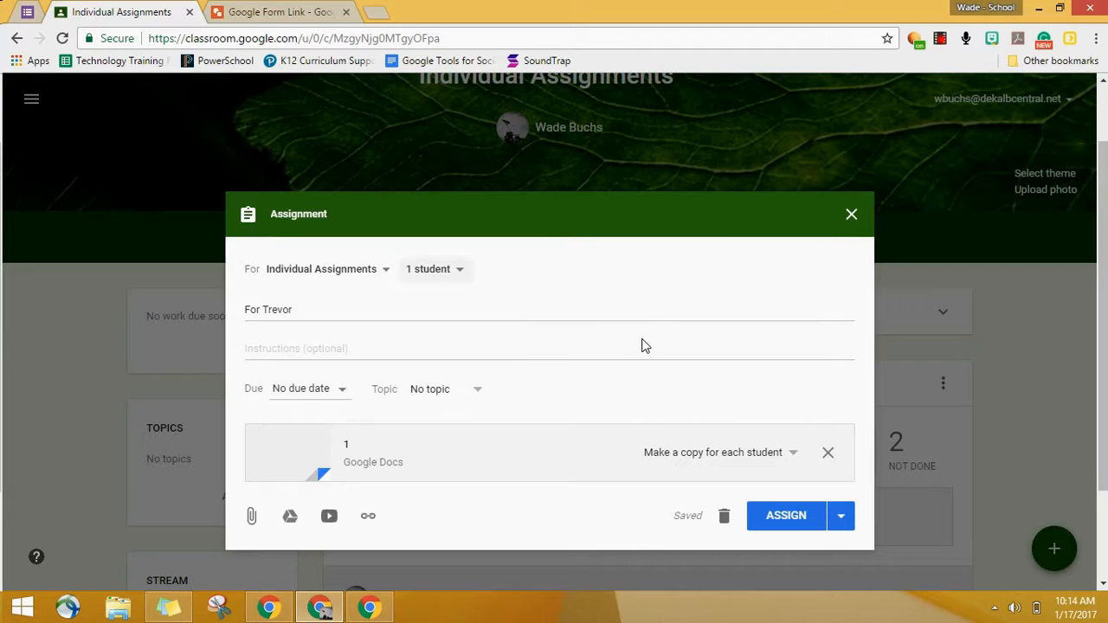
{"action": "left_click", "coordinate": [785, 515]}
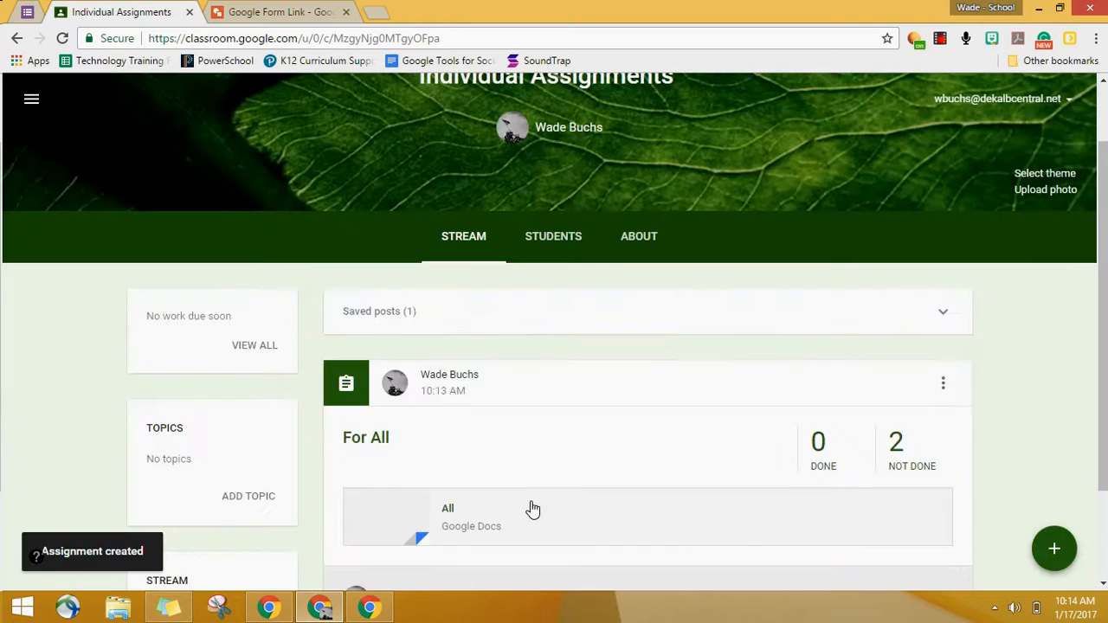
Step: Compare the new individual assignment with "For All" in the class stream and check its student recipient list
{"action": "scroll", "coordinate": [891, 372], "scroll_direction": "down", "scroll_amount": 3}
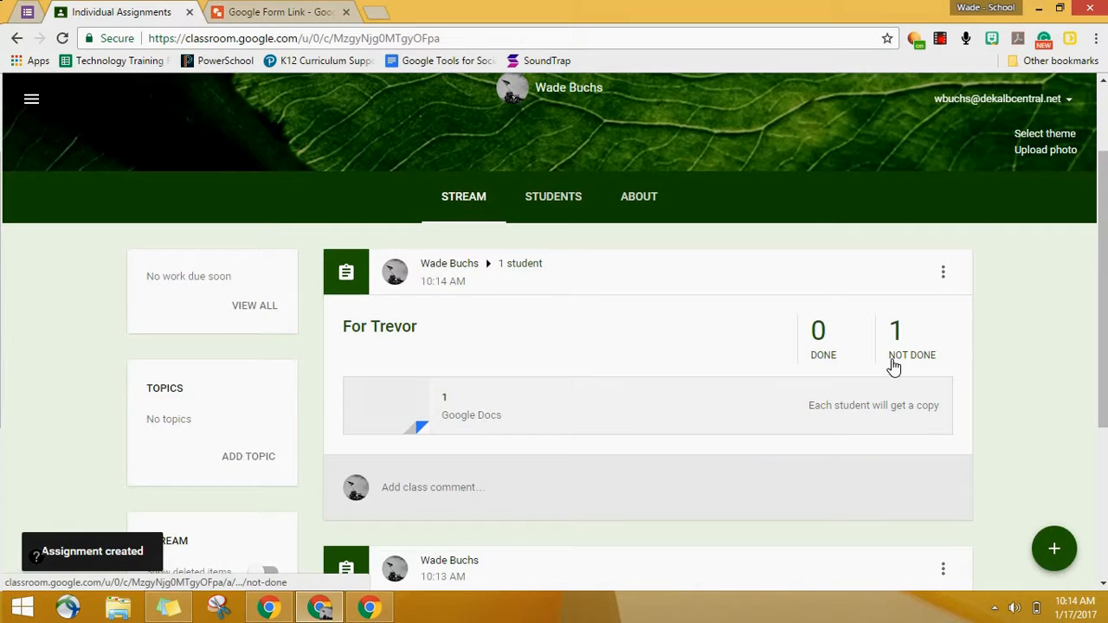
{"action": "scroll", "coordinate": [955, 354], "scroll_direction": "down", "scroll_amount": 1}
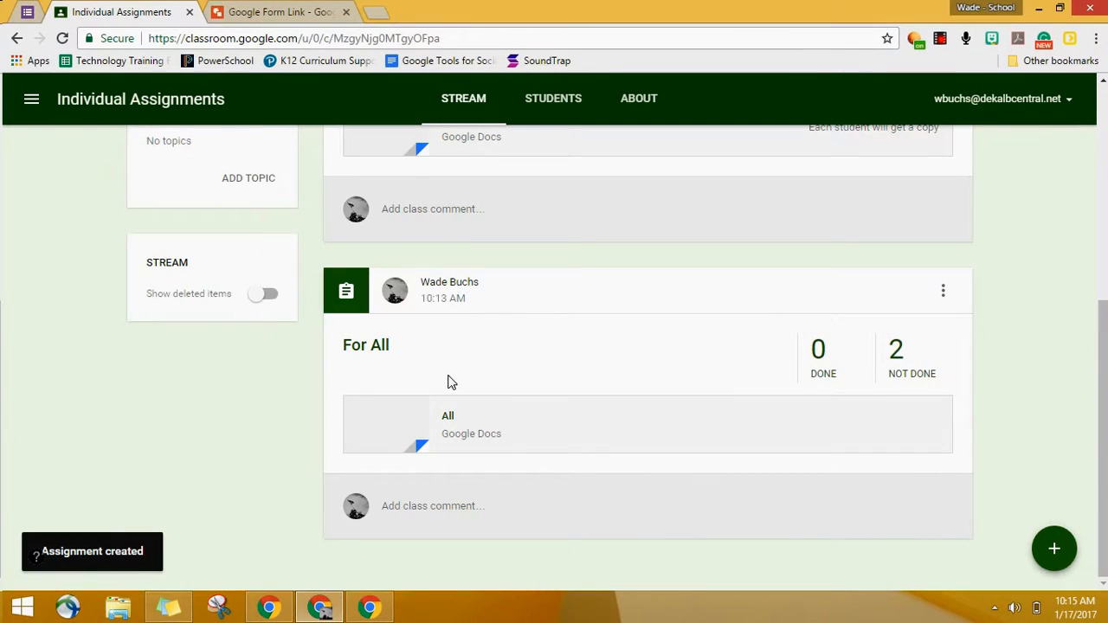
{"action": "scroll", "coordinate": [597, 376], "scroll_direction": "up", "scroll_amount": 1}
{"action": "scroll", "coordinate": [494, 262], "scroll_direction": "up", "scroll_amount": 3}
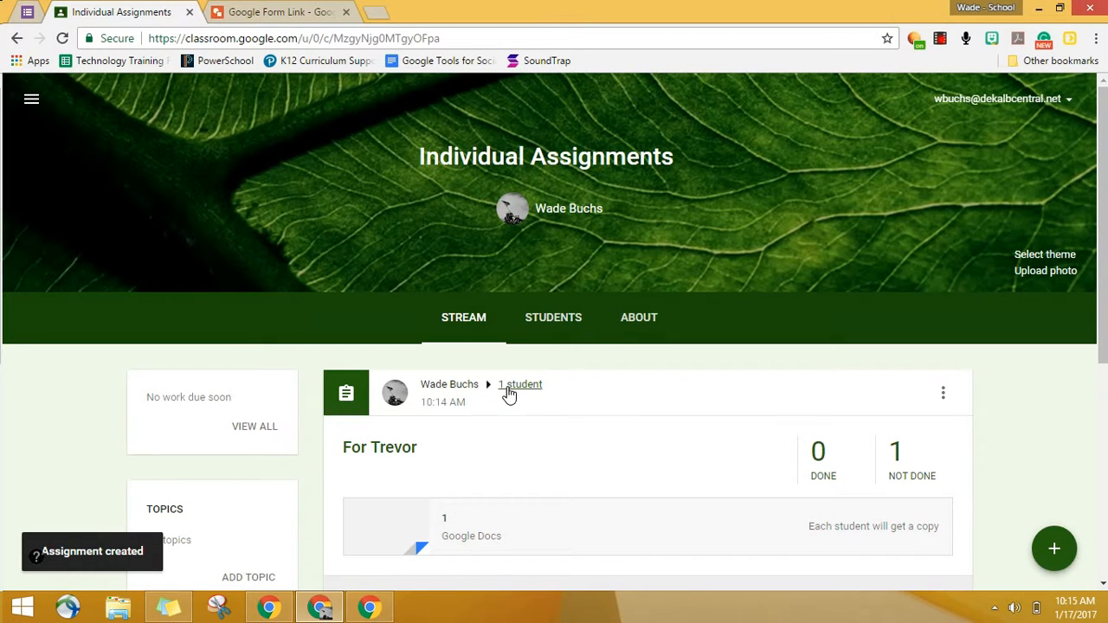
{"action": "left_click", "coordinate": [508, 388]}
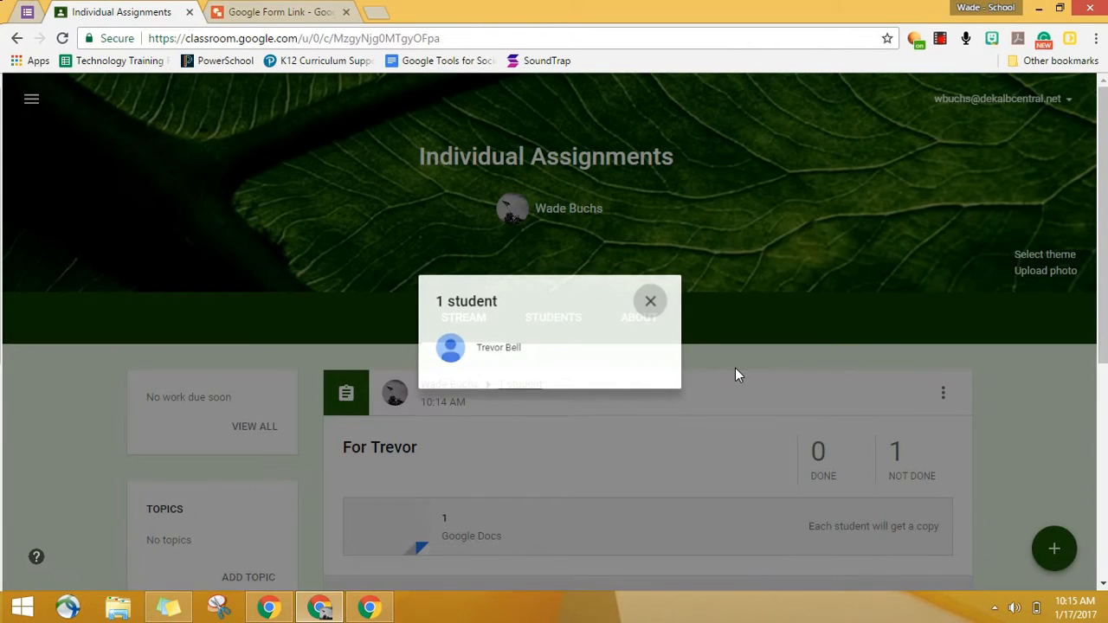
{"action": "left_click", "coordinate": [735, 368]}
{"action": "scroll", "coordinate": [749, 364], "scroll_direction": "down", "scroll_amount": 3}
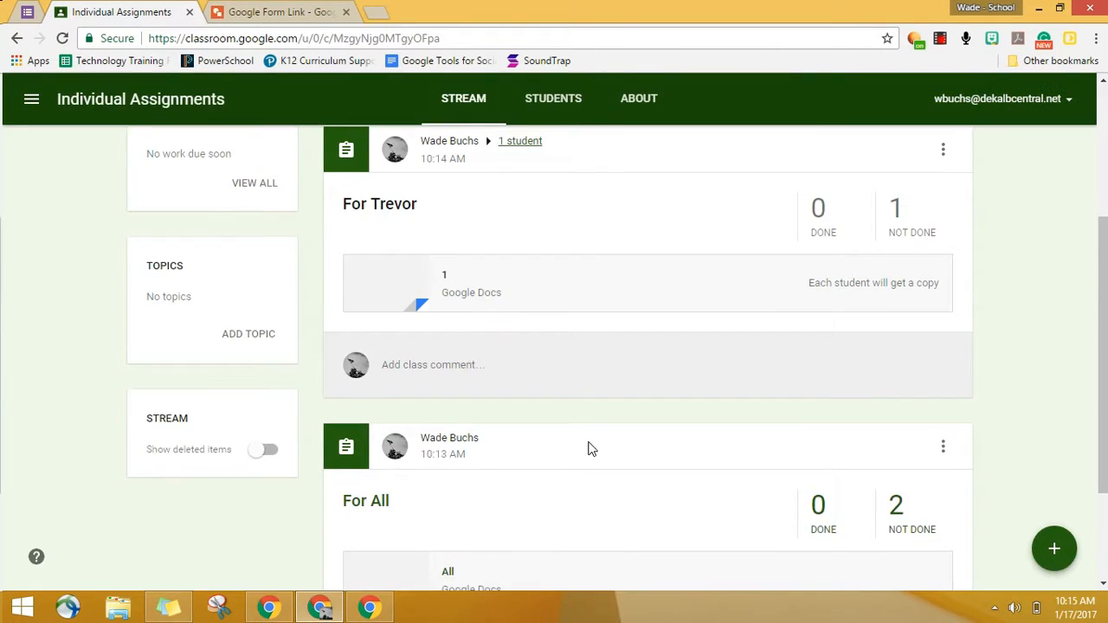
{"action": "scroll", "coordinate": [588, 448], "scroll_direction": "up", "scroll_amount": 4}
Step: Switch to the guest Chrome window, load the first student's updated stream, and compare it with the second student's stream
{"action": "mouse_move", "coordinate": [381, 607]}
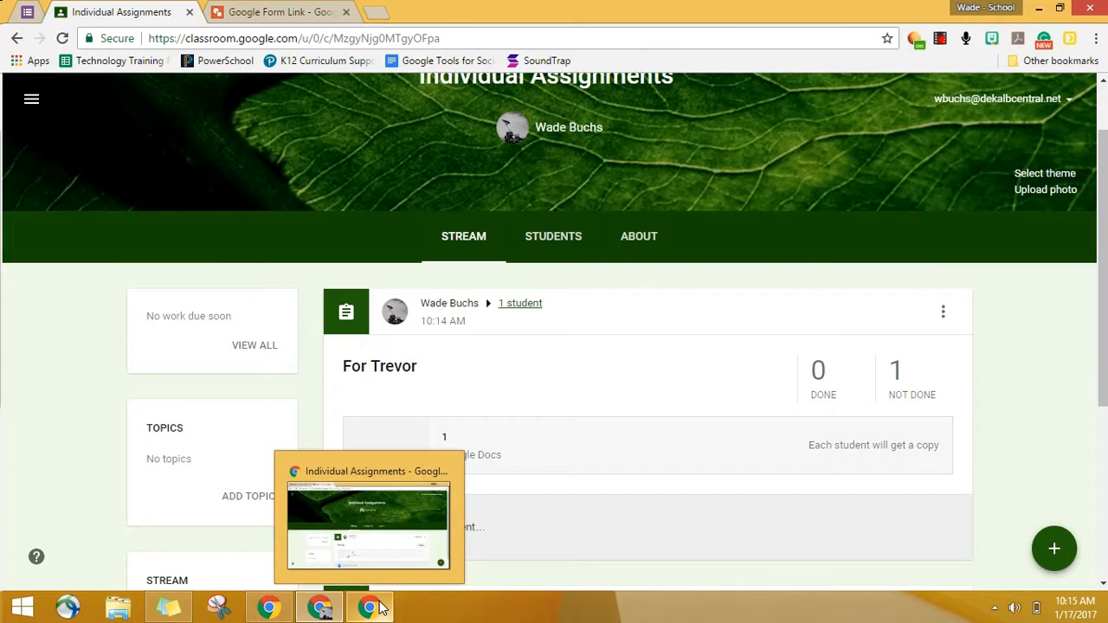
{"action": "left_click", "coordinate": [368, 524]}
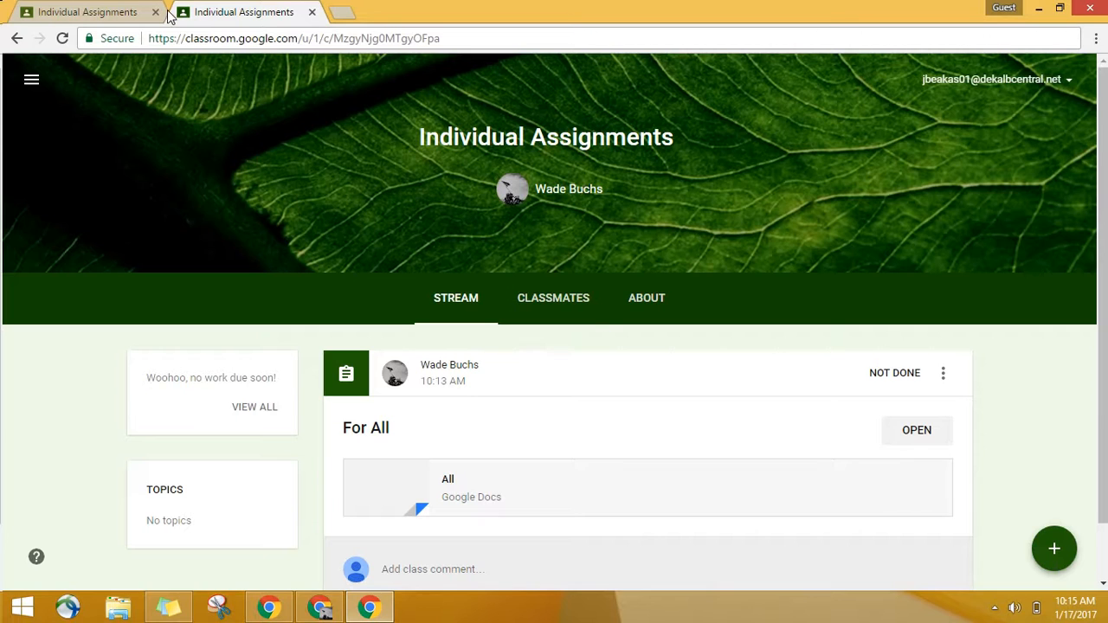
{"action": "left_click", "coordinate": [128, 13]}
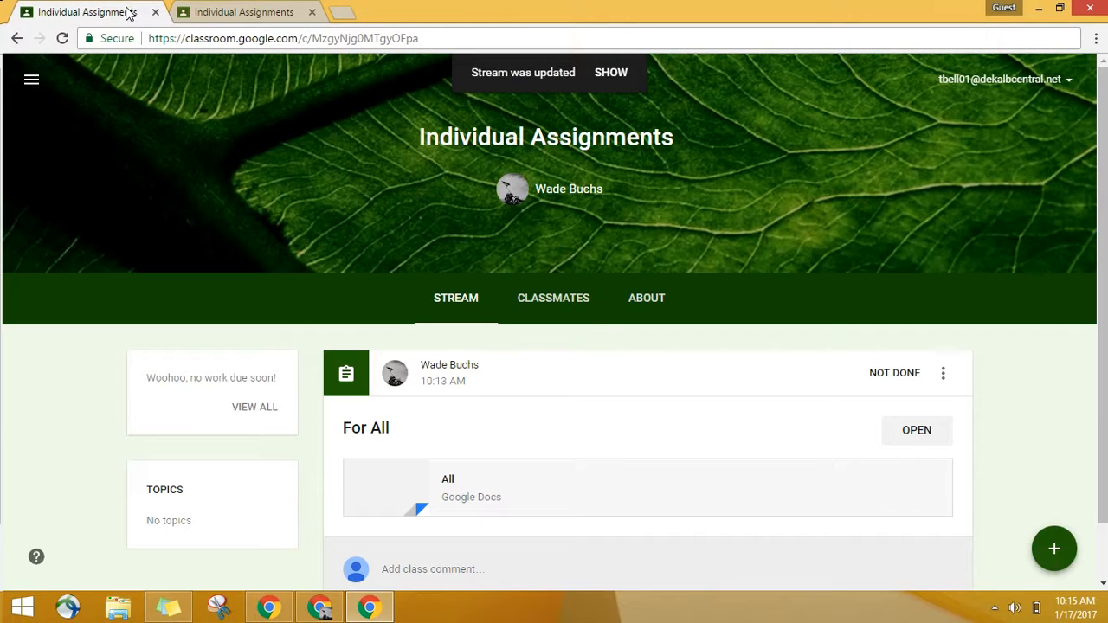
{"action": "left_click", "coordinate": [617, 74]}
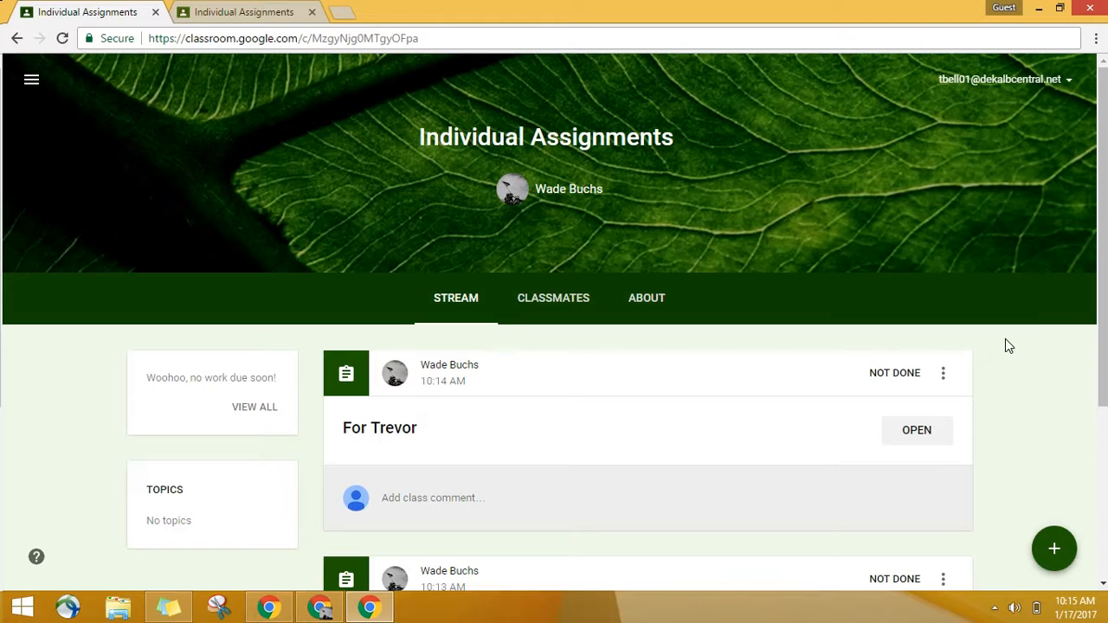
{"action": "scroll", "coordinate": [1007, 346], "scroll_direction": "down", "scroll_amount": 2}
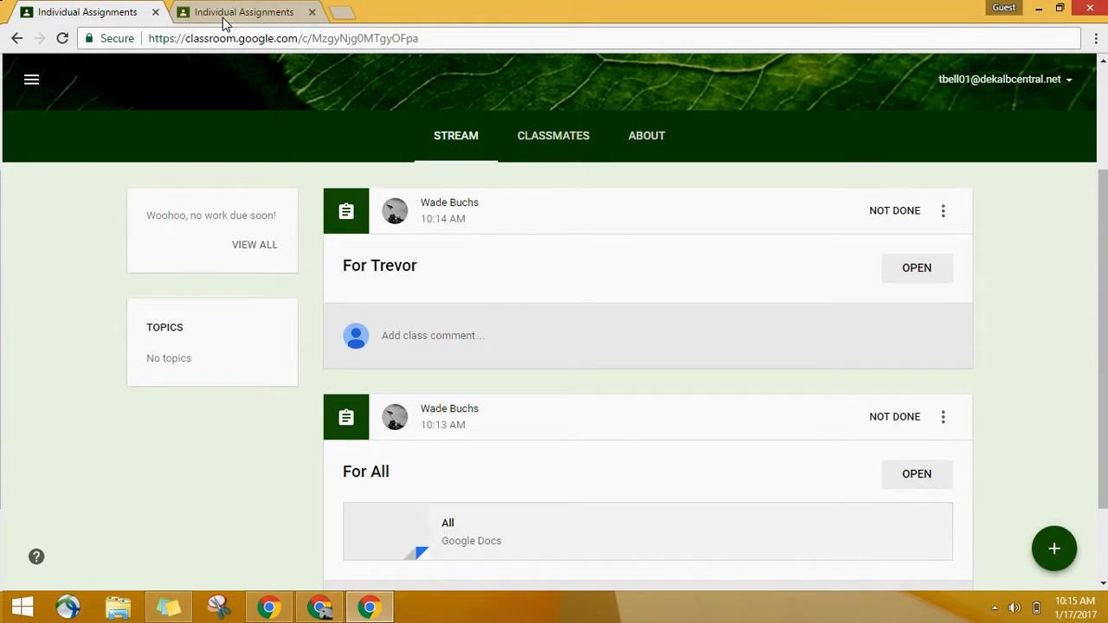
{"action": "left_click", "coordinate": [223, 16]}
{"action": "scroll", "coordinate": [472, 297], "scroll_direction": "down", "scroll_amount": 1}
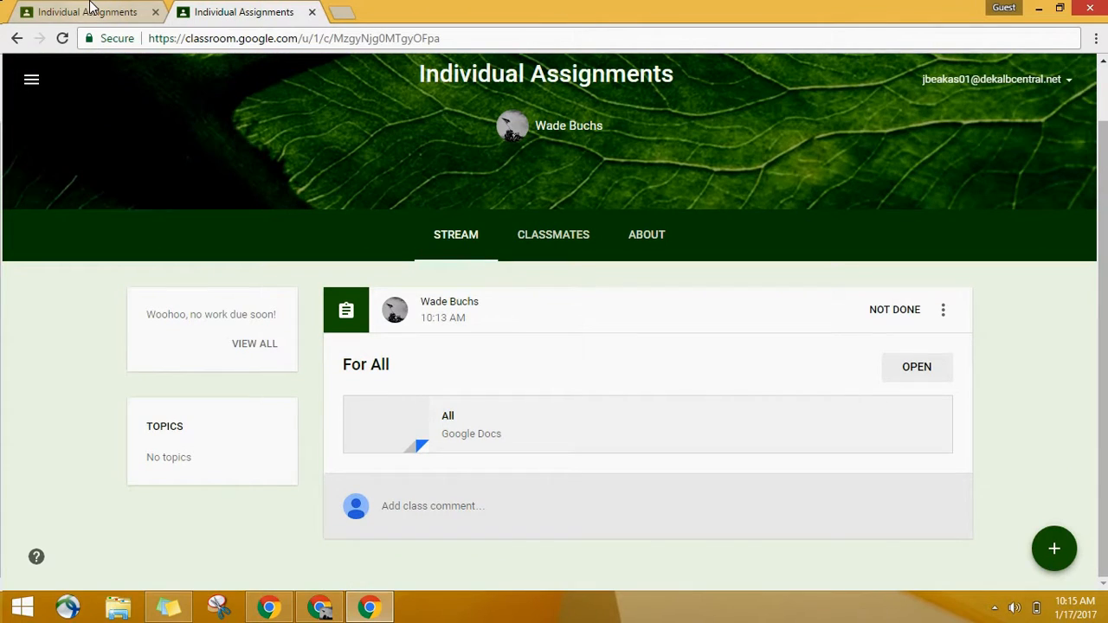
{"action": "left_click", "coordinate": [91, 10]}
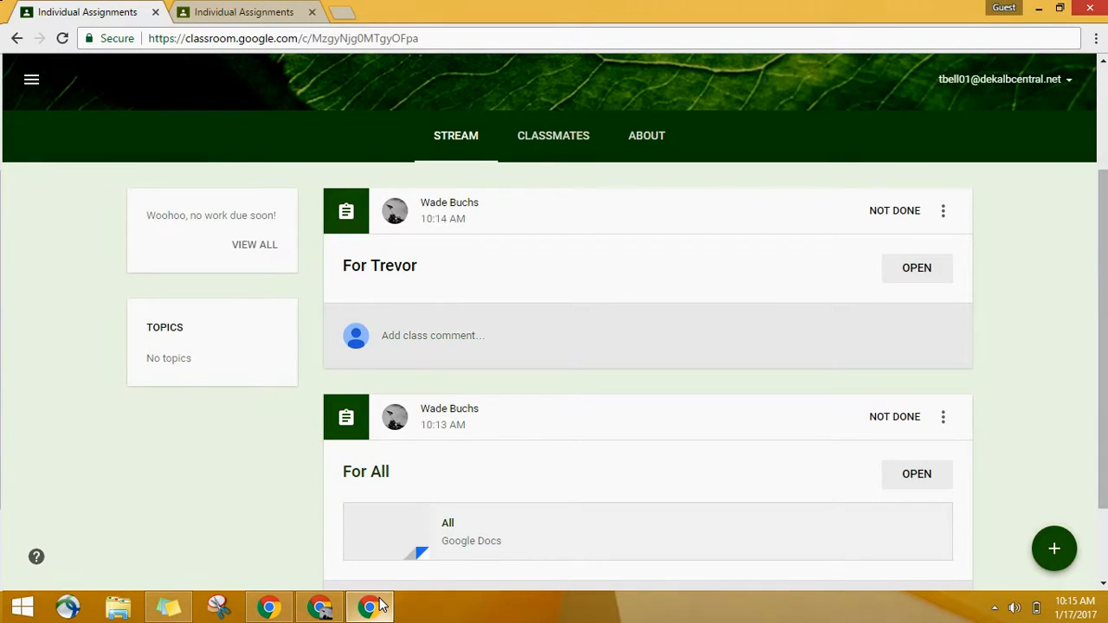
Step: In the teacher's Chrome window, create an assignment for only the second student, titled "For" followed by that student's first name
{"action": "left_click", "coordinate": [326, 609]}
{"action": "mouse_move", "coordinate": [1054, 548]}
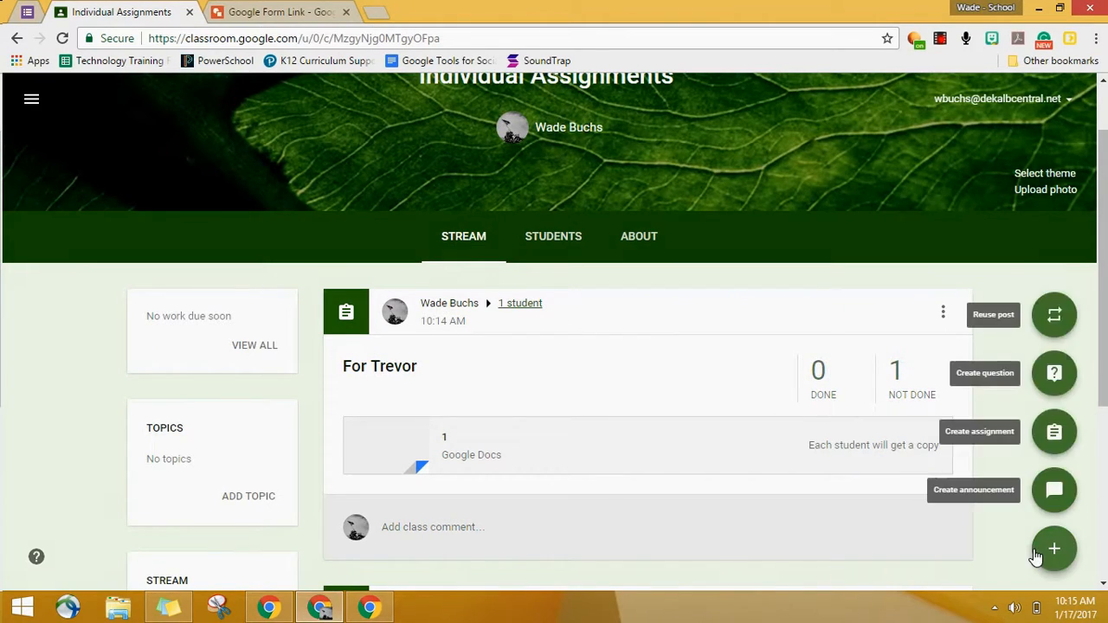
{"action": "left_click", "coordinate": [1049, 434]}
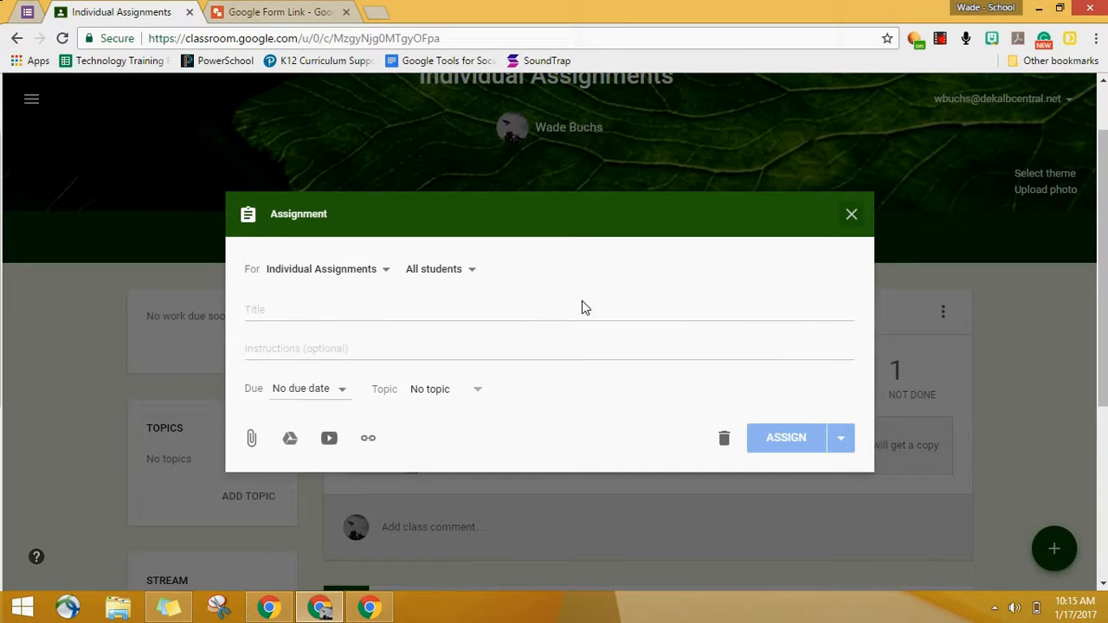
{"action": "left_click", "coordinate": [446, 270]}
{"action": "left_click", "coordinate": [490, 322]}
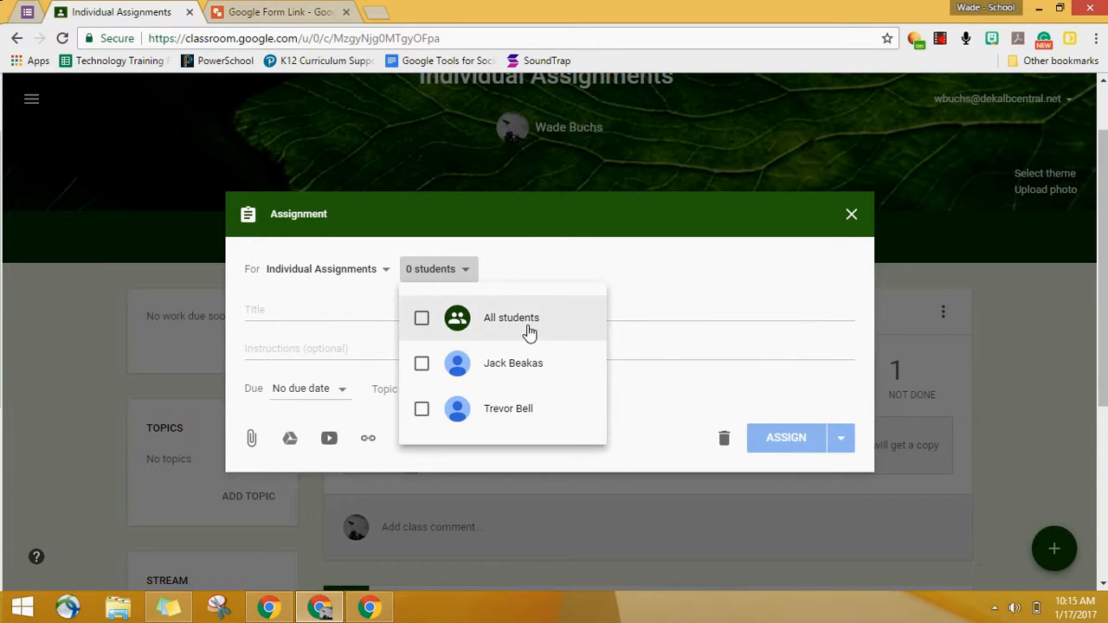
{"action": "left_click", "coordinate": [516, 367]}
{"action": "left_click", "coordinate": [350, 316]}
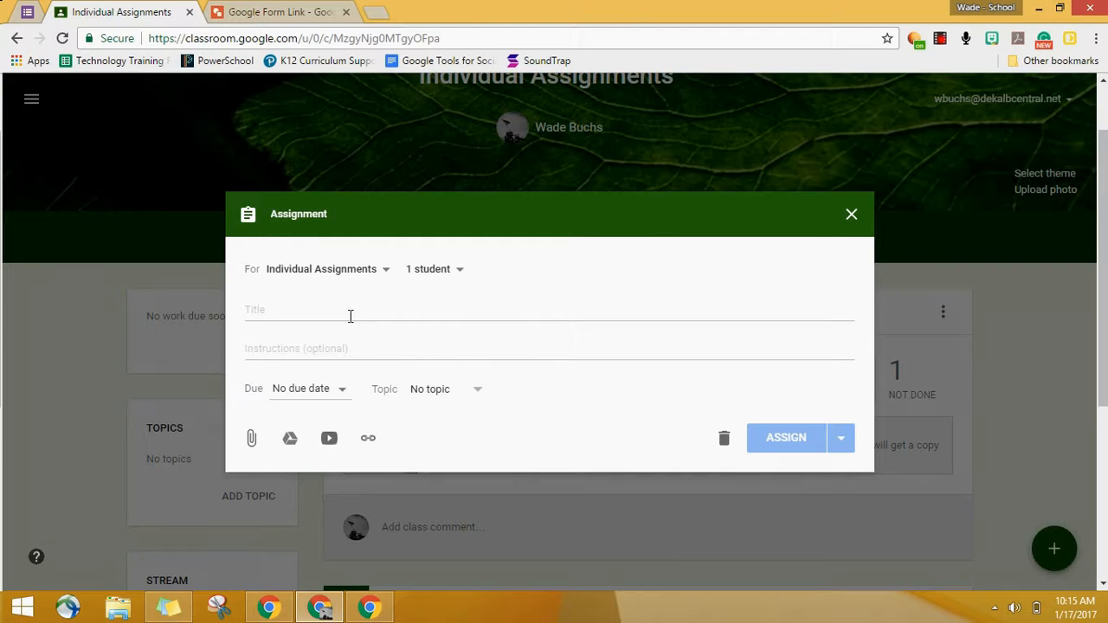
{"action": "left_click", "coordinate": [351, 316]}
{"action": "type", "text": "Fo"}
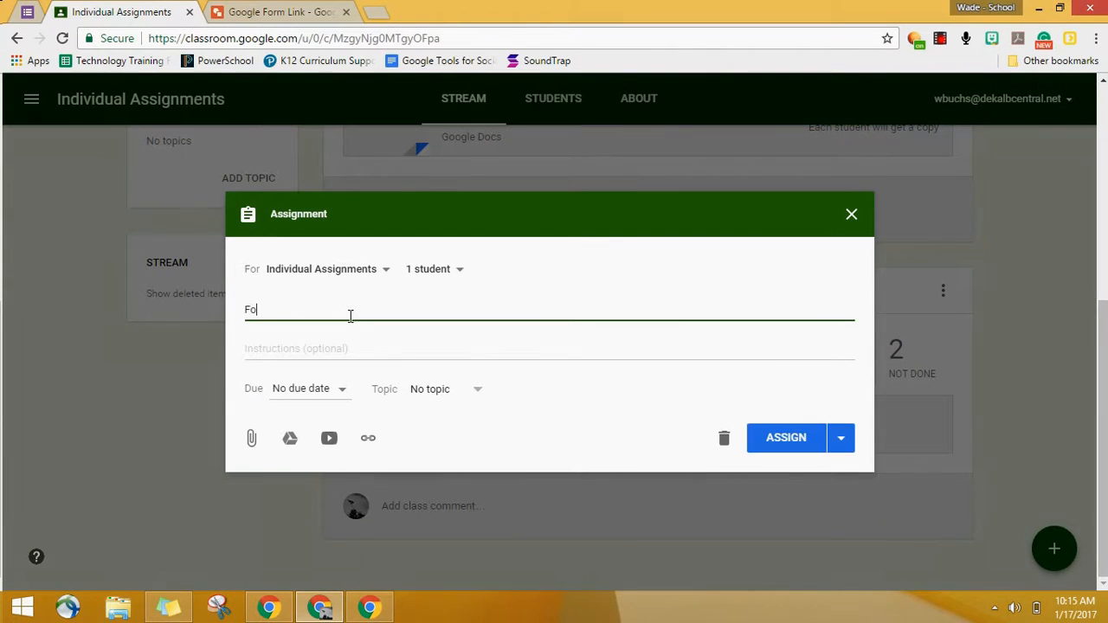
{"action": "type", "text": "r Jack"}
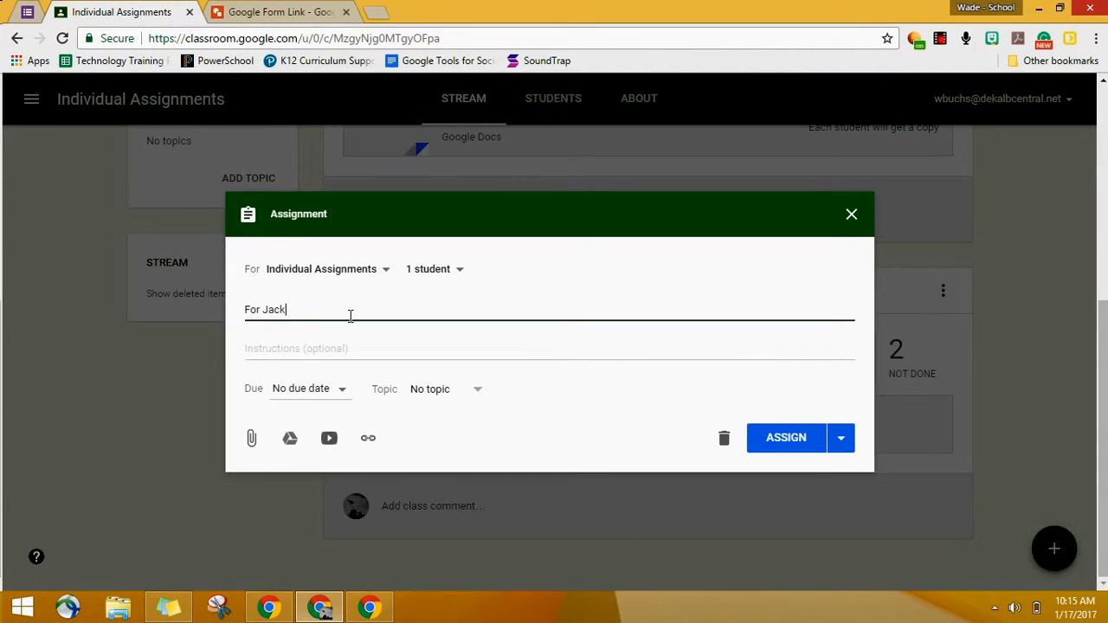
Step: Attach the Google Docs file "2" from Drive with the permission "Make a copy for each student"
{"action": "left_click", "coordinate": [290, 441]}
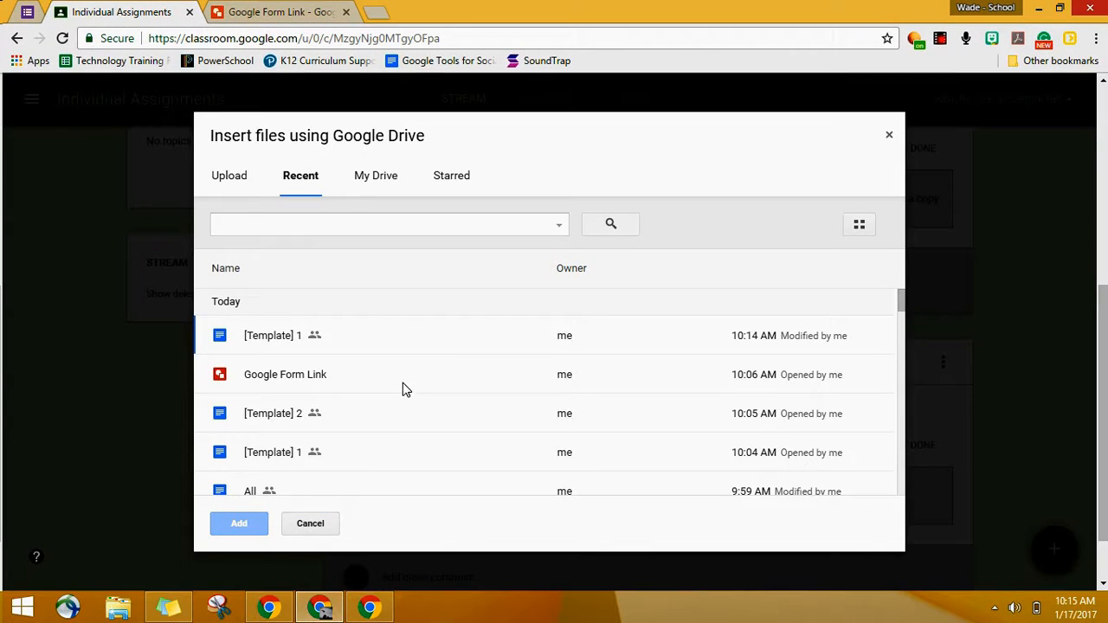
{"action": "scroll", "coordinate": [381, 394], "scroll_direction": "down", "scroll_amount": 2}
{"action": "left_click", "coordinate": [299, 450]}
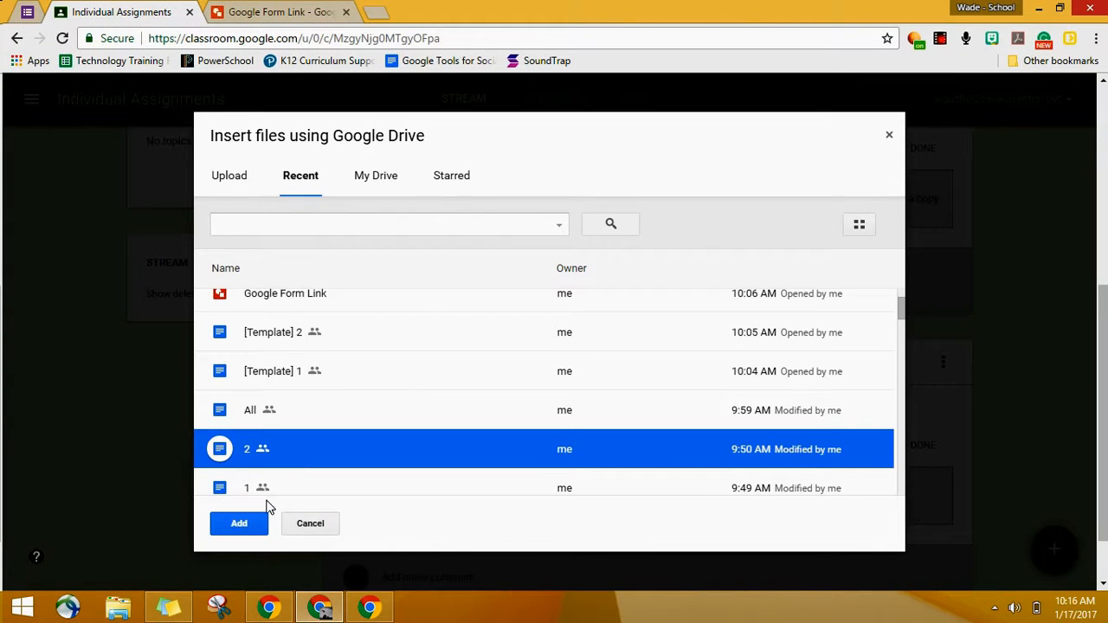
{"action": "left_click", "coordinate": [247, 525]}
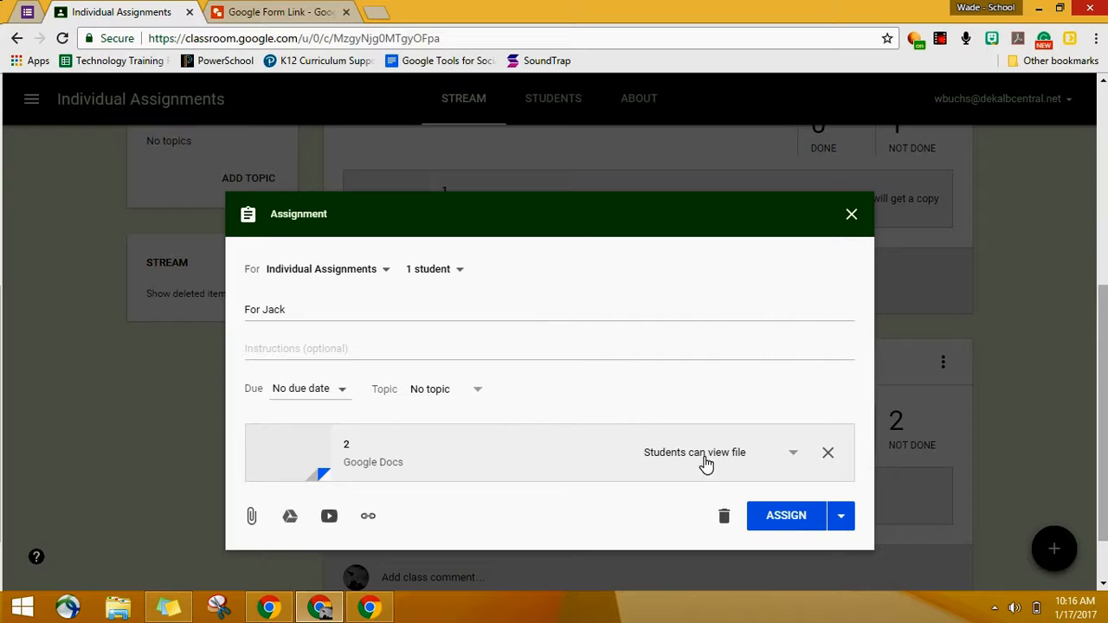
{"action": "left_click", "coordinate": [703, 457]}
{"action": "left_click", "coordinate": [735, 523]}
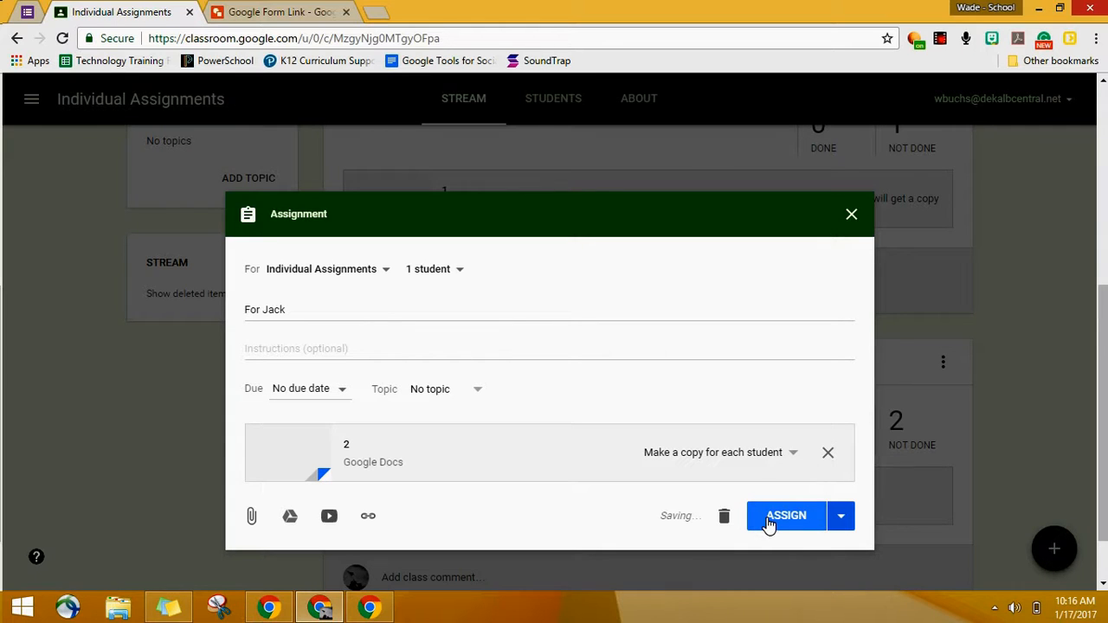
Step: Publish the second student's assignment and check the first student's stream in the guest Chrome window
{"action": "left_click", "coordinate": [769, 524]}
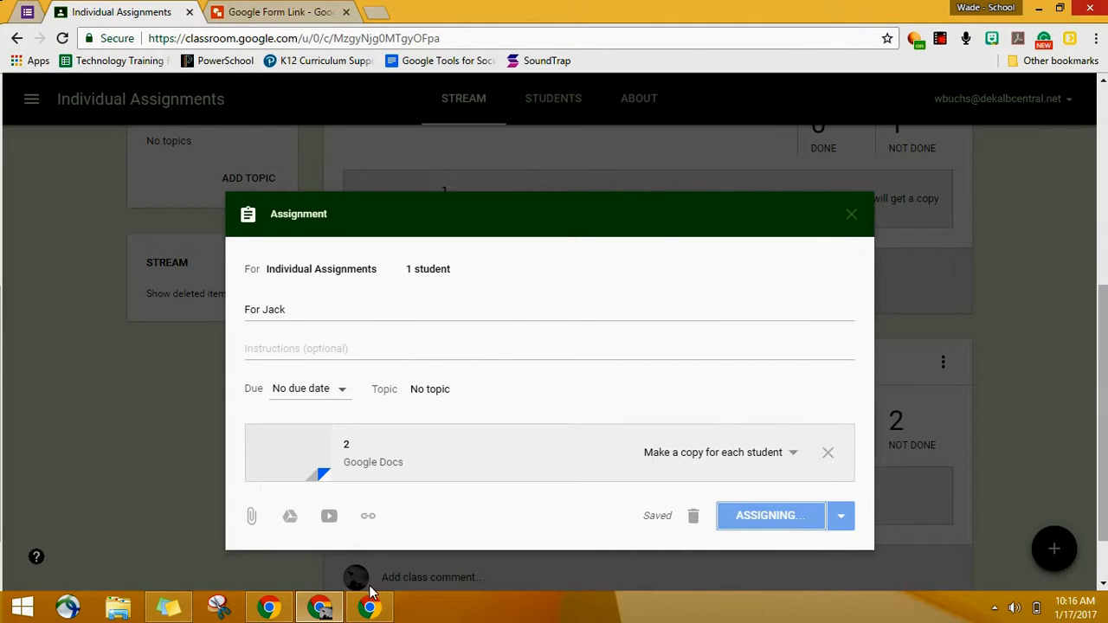
{"action": "mouse_move", "coordinate": [375, 608]}
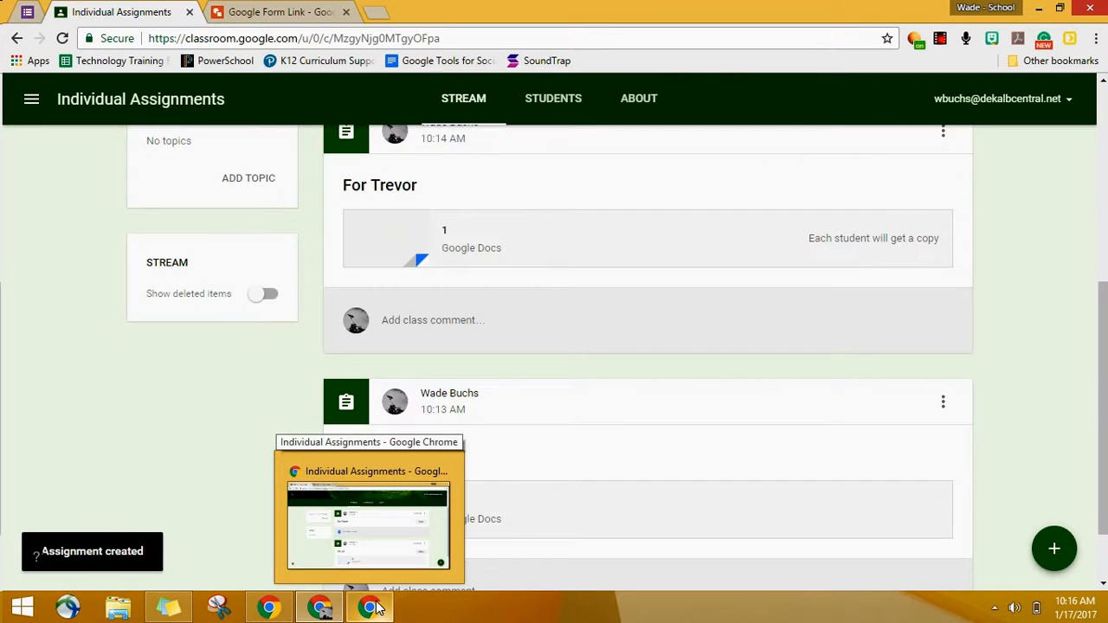
{"action": "left_click", "coordinate": [368, 519]}
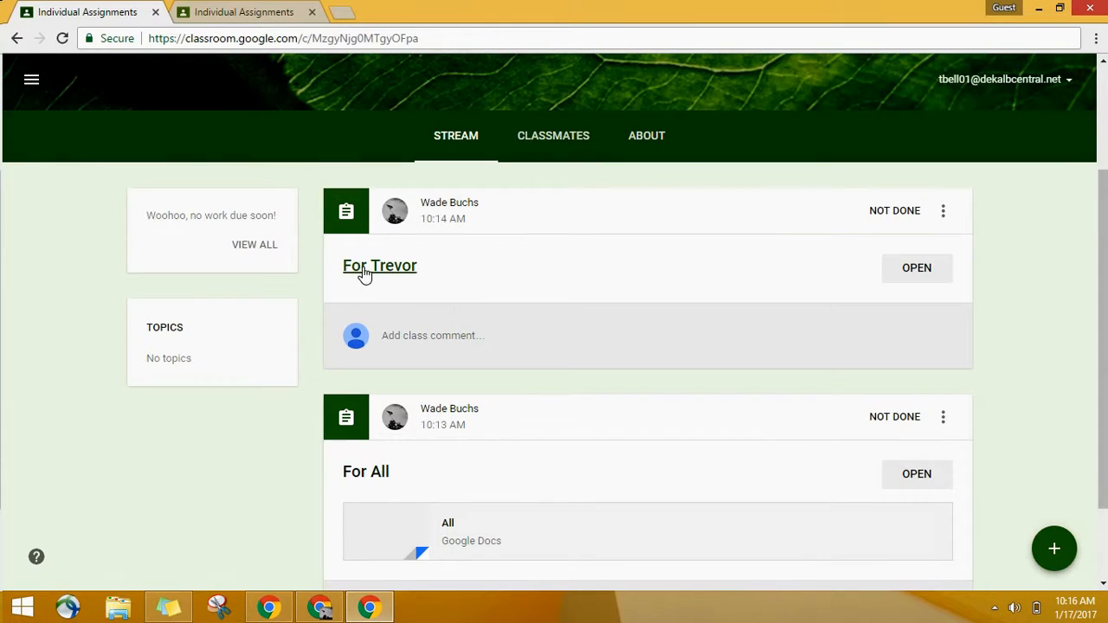
{"action": "scroll", "coordinate": [389, 254], "scroll_direction": "up", "scroll_amount": 3}
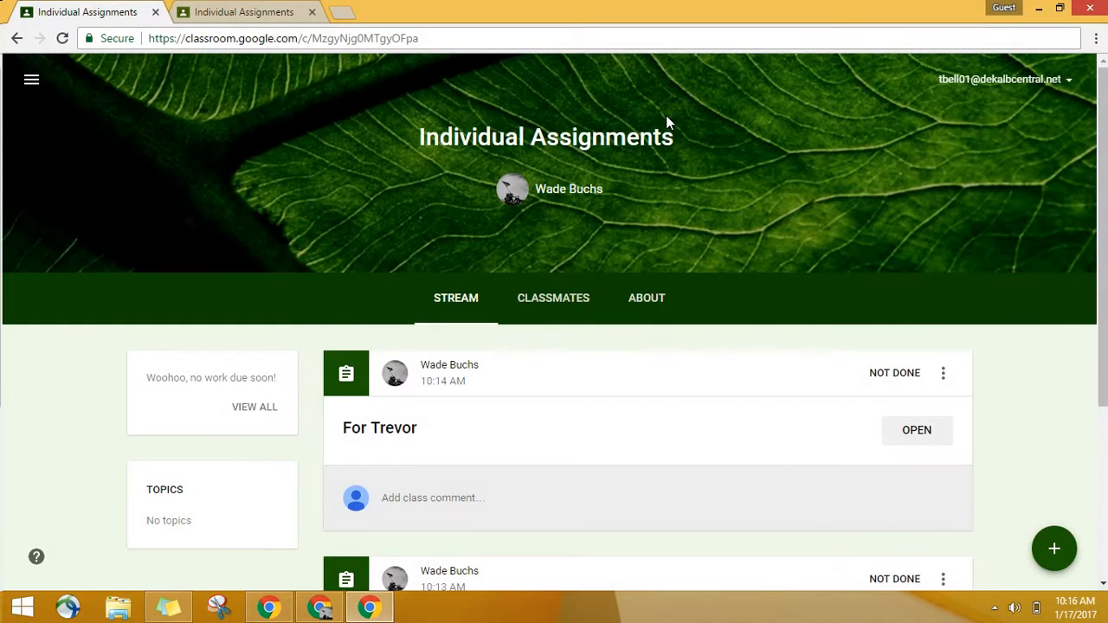
Step: Load the second student's updated stream and compare its assignments with those in the first student's stream
{"action": "left_click", "coordinate": [273, 11]}
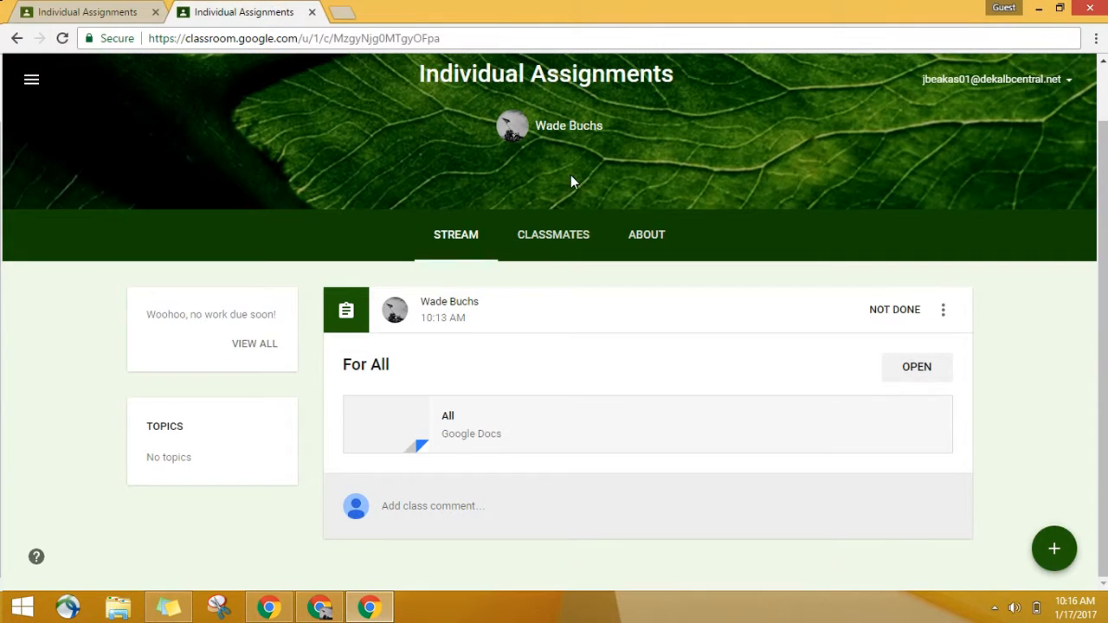
{"action": "scroll", "coordinate": [570, 175], "scroll_direction": "up", "scroll_amount": 2}
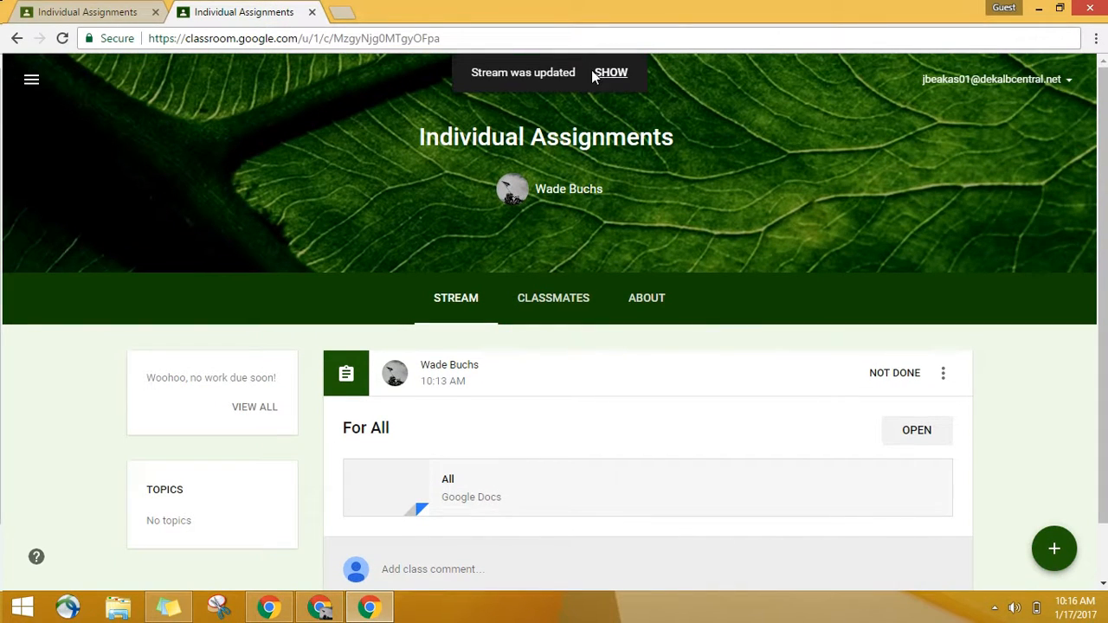
{"action": "left_click", "coordinate": [606, 72]}
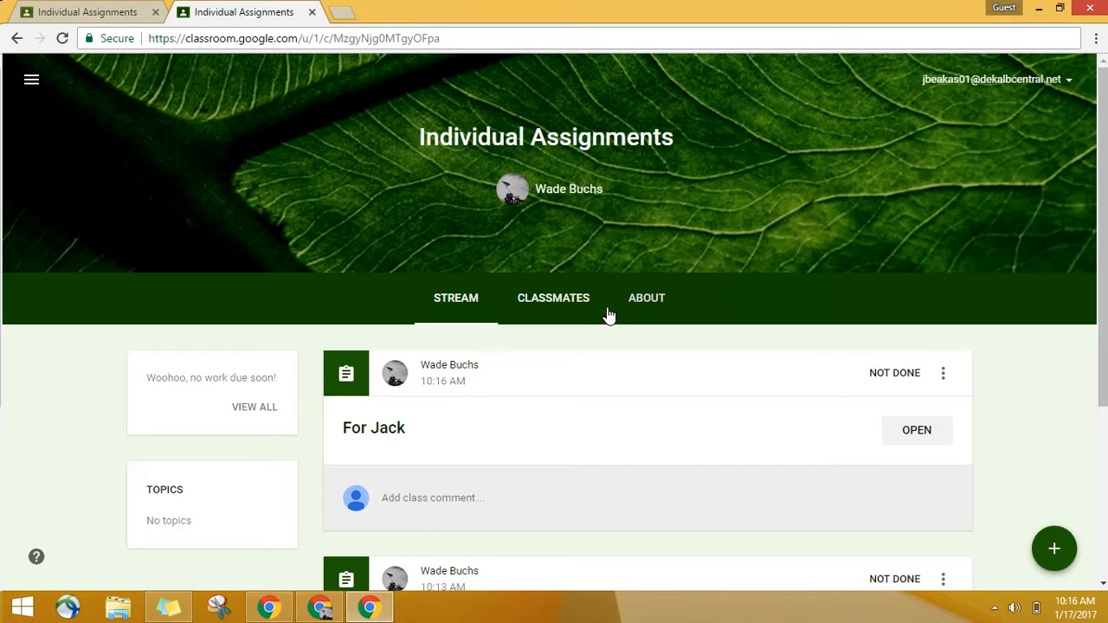
{"action": "scroll", "coordinate": [608, 315], "scroll_direction": "down", "scroll_amount": 2}
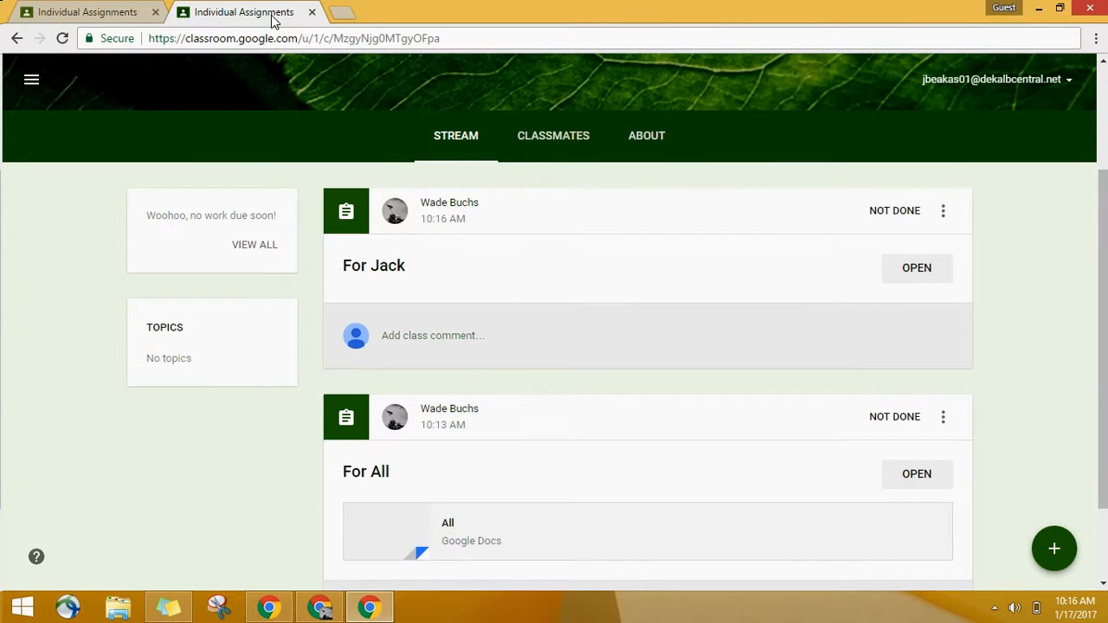
{"action": "left_click", "coordinate": [86, 11]}
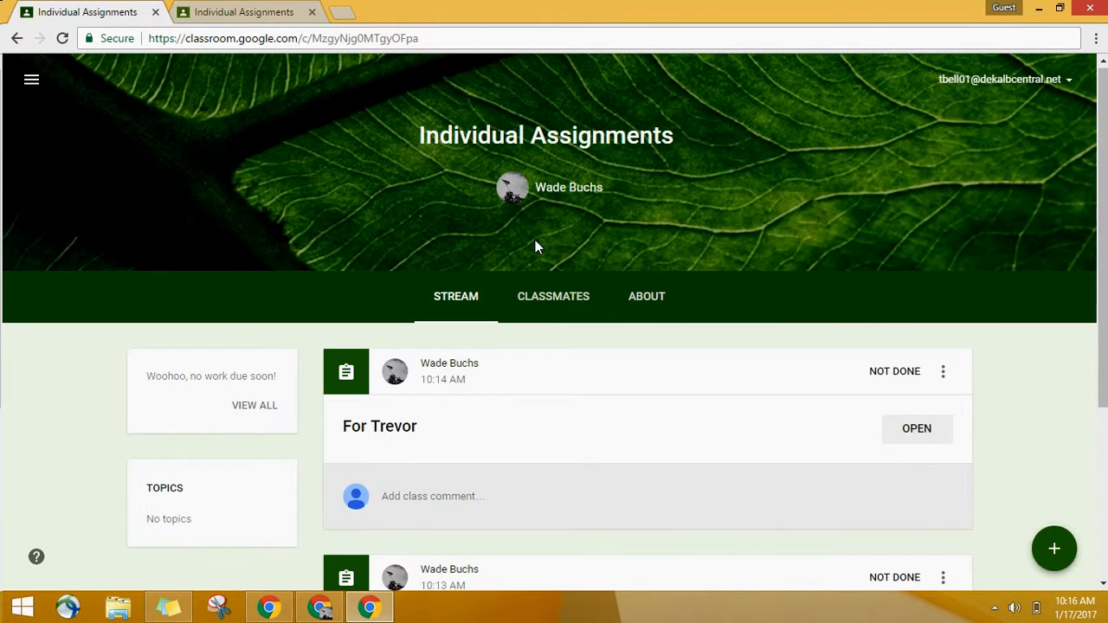
{"action": "scroll", "coordinate": [536, 243], "scroll_direction": "down", "scroll_amount": 2}
Step: Switch to the teacher's Chrome window and review the recipients of the two individual assignments and "For All" in the class stream
{"action": "left_click", "coordinate": [319, 607]}
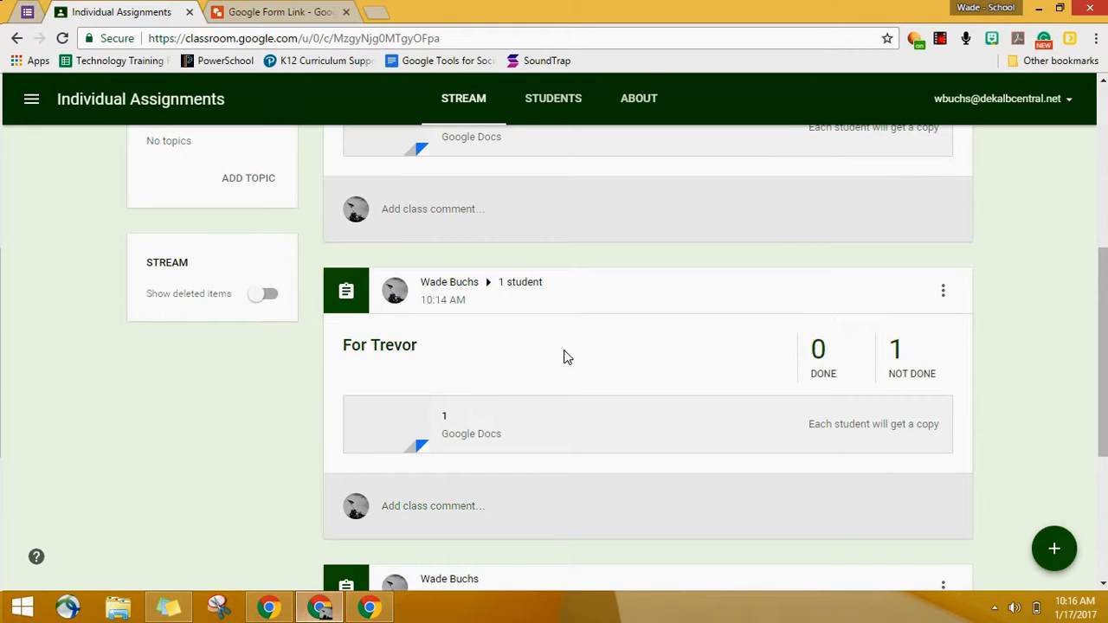
{"action": "scroll", "coordinate": [636, 316], "scroll_direction": "down", "scroll_amount": 3}
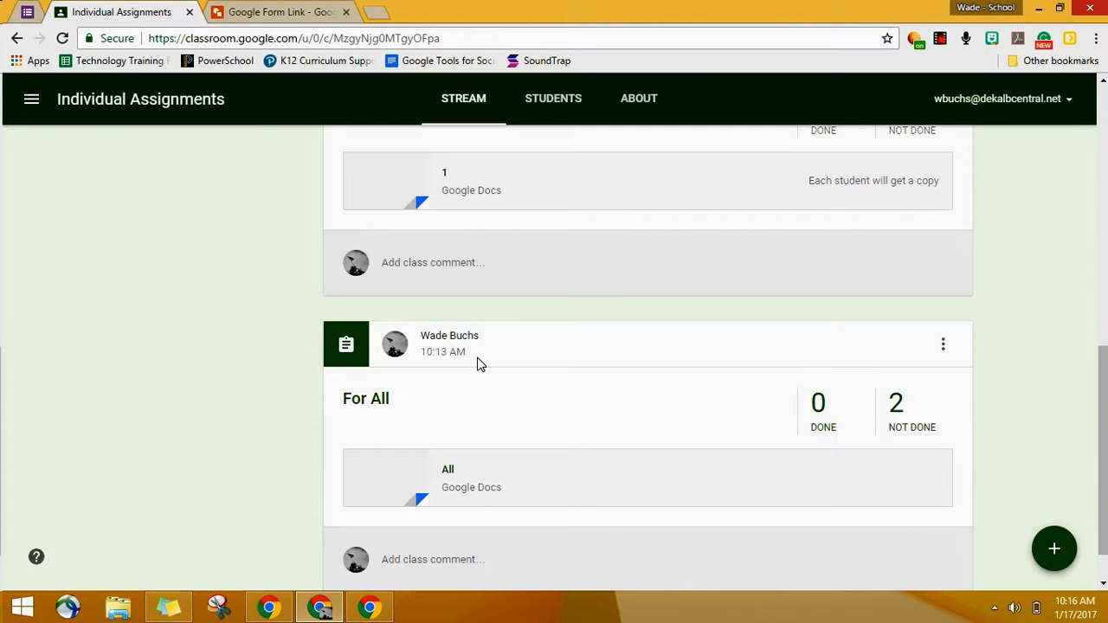
{"action": "scroll", "coordinate": [477, 363], "scroll_direction": "up", "scroll_amount": 5}
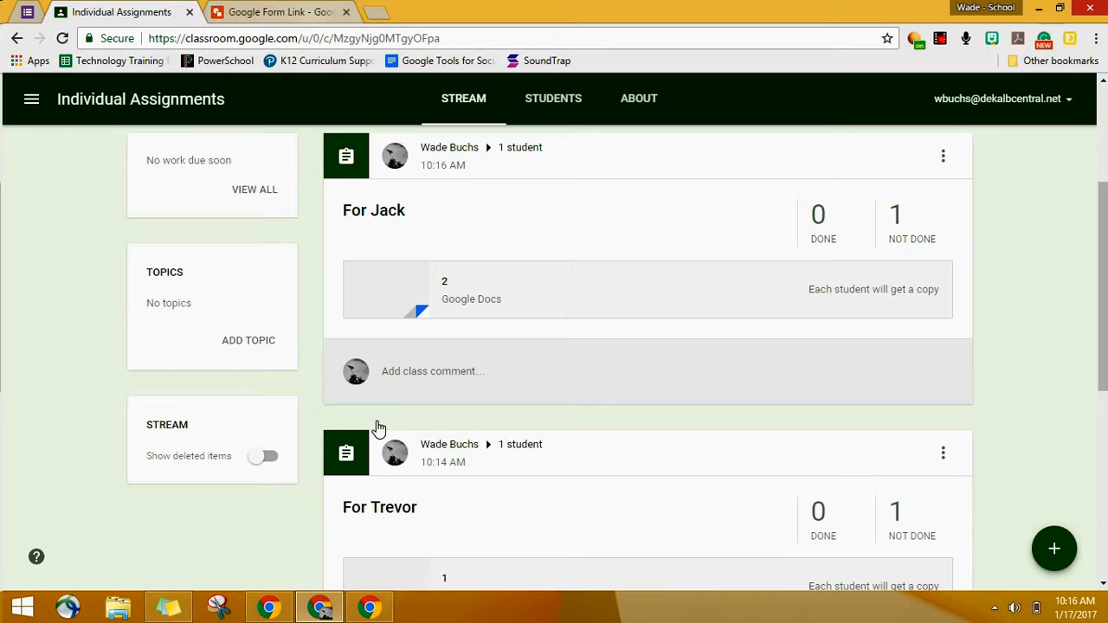
Step: Return to the guest Chrome window and examine the individual and "For All" assignments in the first student's stream
{"action": "mouse_move", "coordinate": [372, 611]}
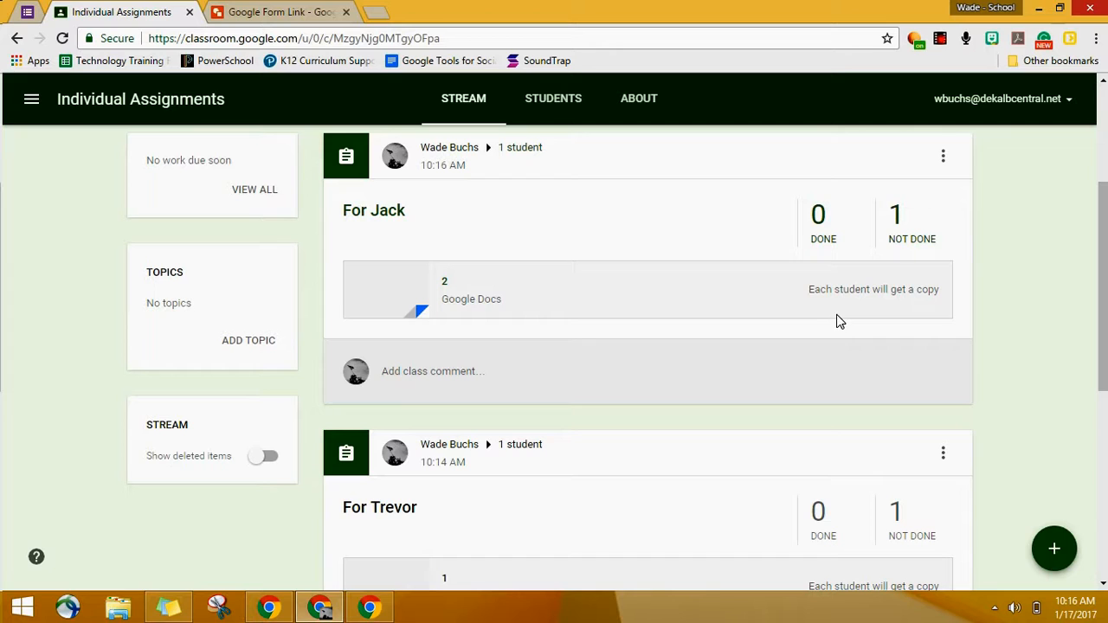
{"action": "left_click", "coordinate": [382, 612]}
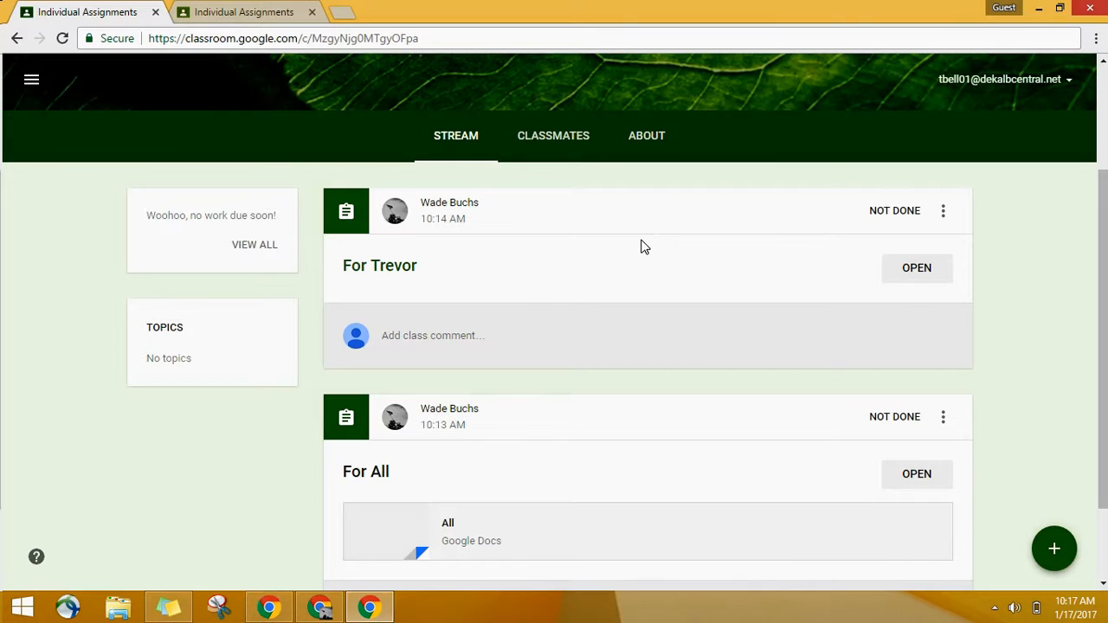
{"action": "scroll", "coordinate": [647, 248], "scroll_direction": "up", "scroll_amount": 1}
{"action": "scroll", "coordinate": [645, 248], "scroll_direction": "up", "scroll_amount": 2}
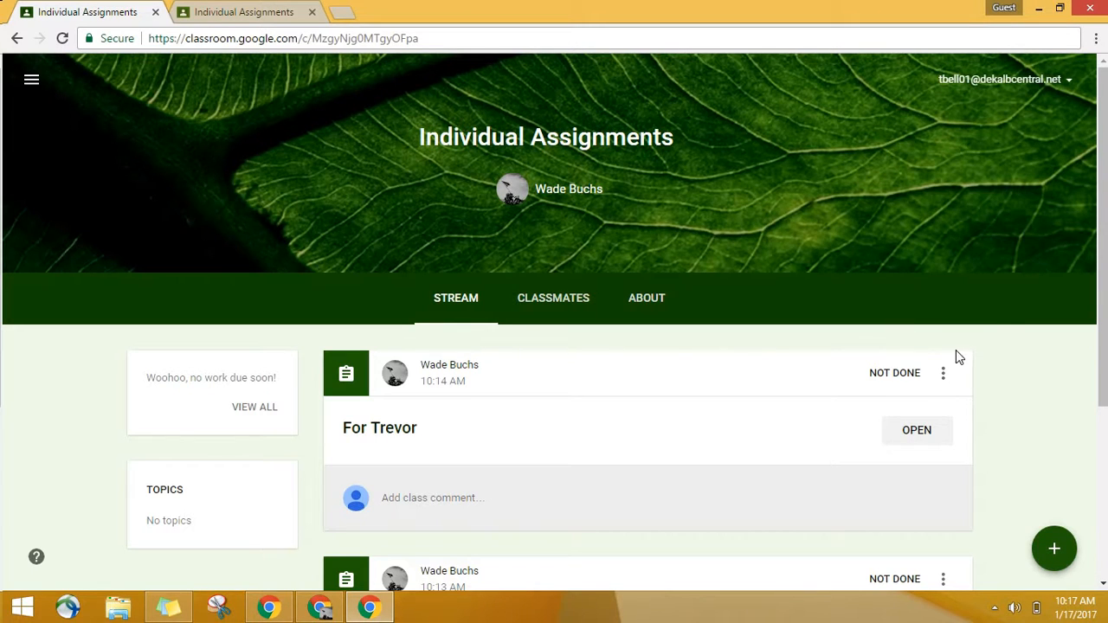
{"action": "scroll", "coordinate": [1014, 334], "scroll_direction": "down", "scroll_amount": 2}
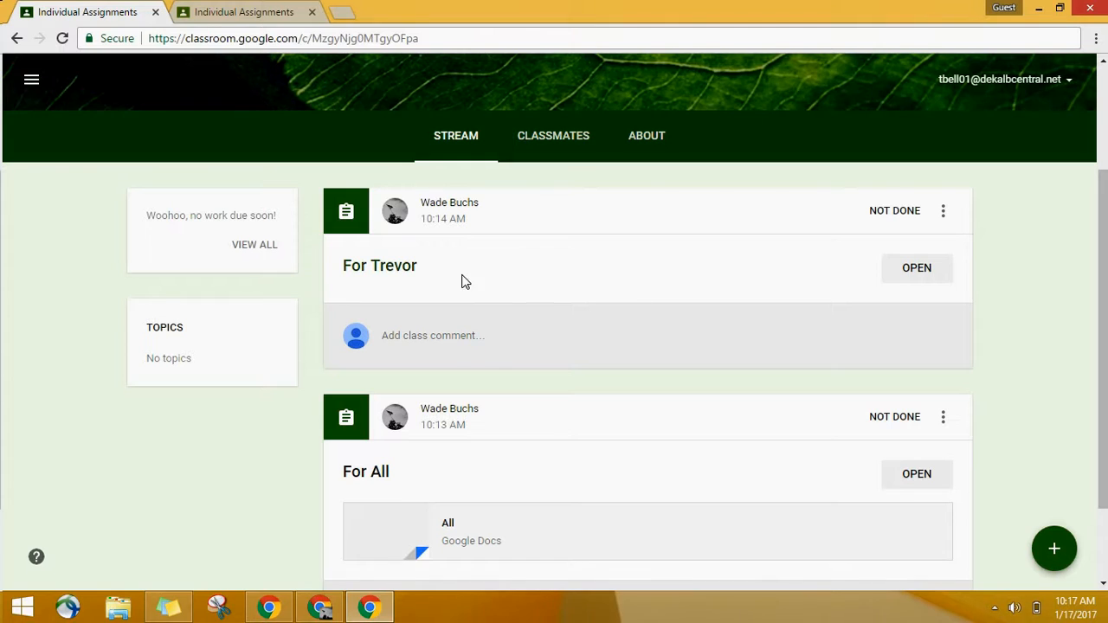
{"action": "scroll", "coordinate": [393, 286], "scroll_direction": "down", "scroll_amount": 1}
{"action": "scroll", "coordinate": [474, 285], "scroll_direction": "down", "scroll_amount": 1}
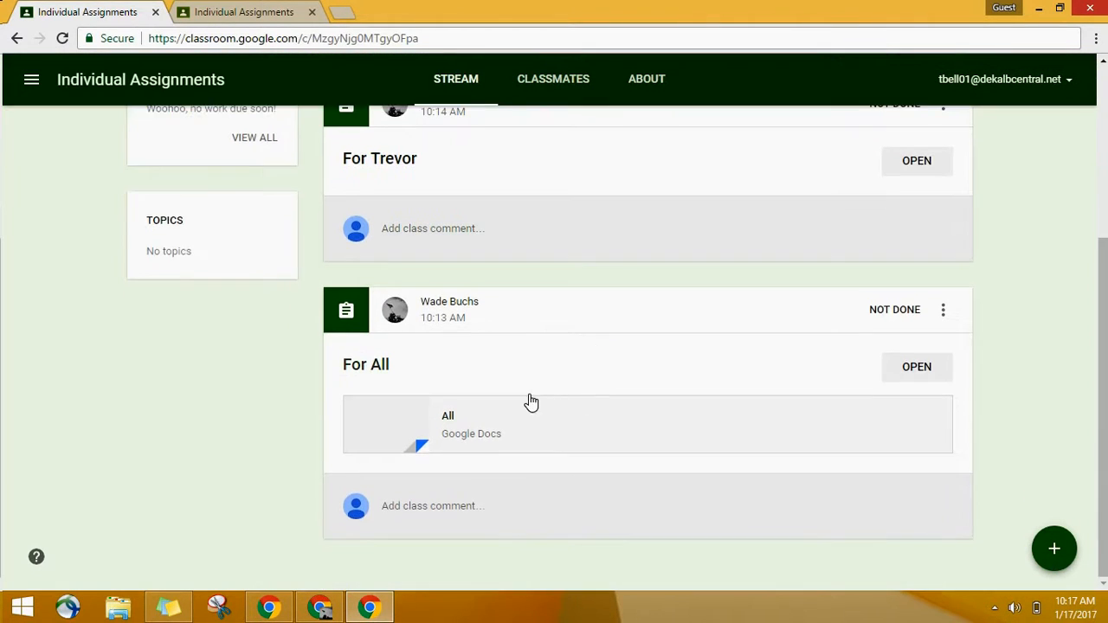
{"action": "scroll", "coordinate": [533, 381], "scroll_direction": "up", "scroll_amount": 2}
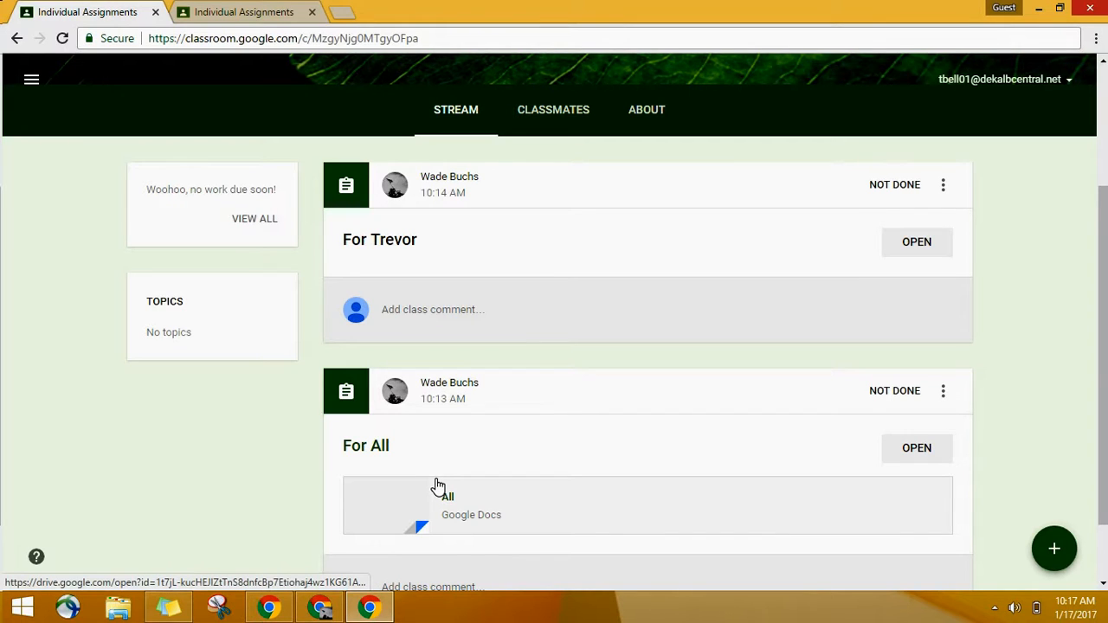
Step: Open the first student's individual assignment to view the attached copy of document "1", and return to the stream
{"action": "left_click", "coordinate": [405, 251]}
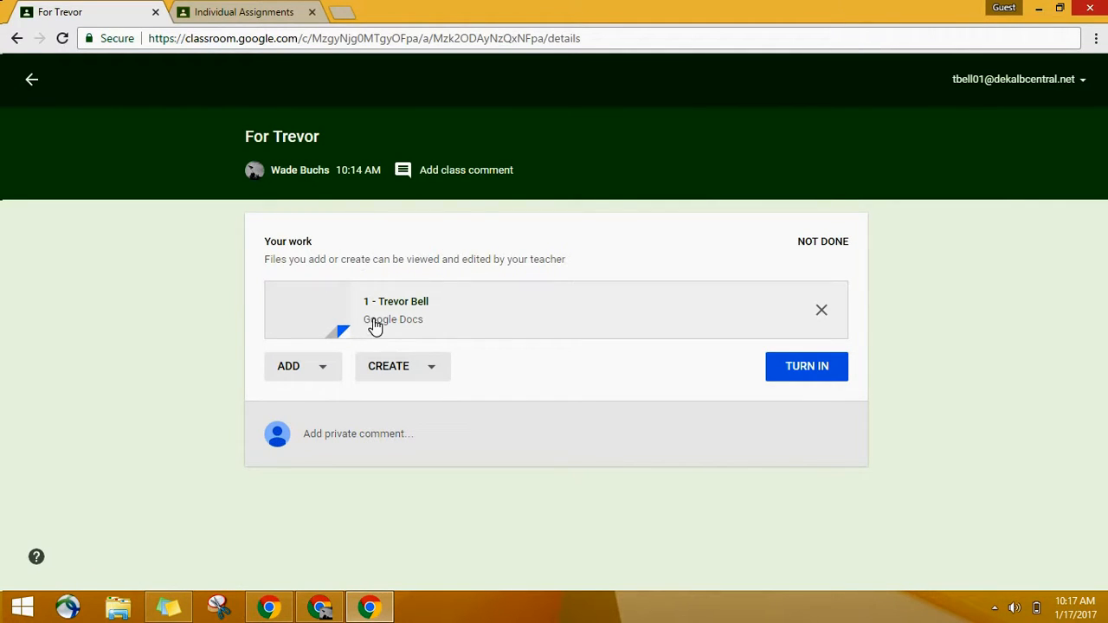
{"action": "left_click", "coordinate": [29, 82]}
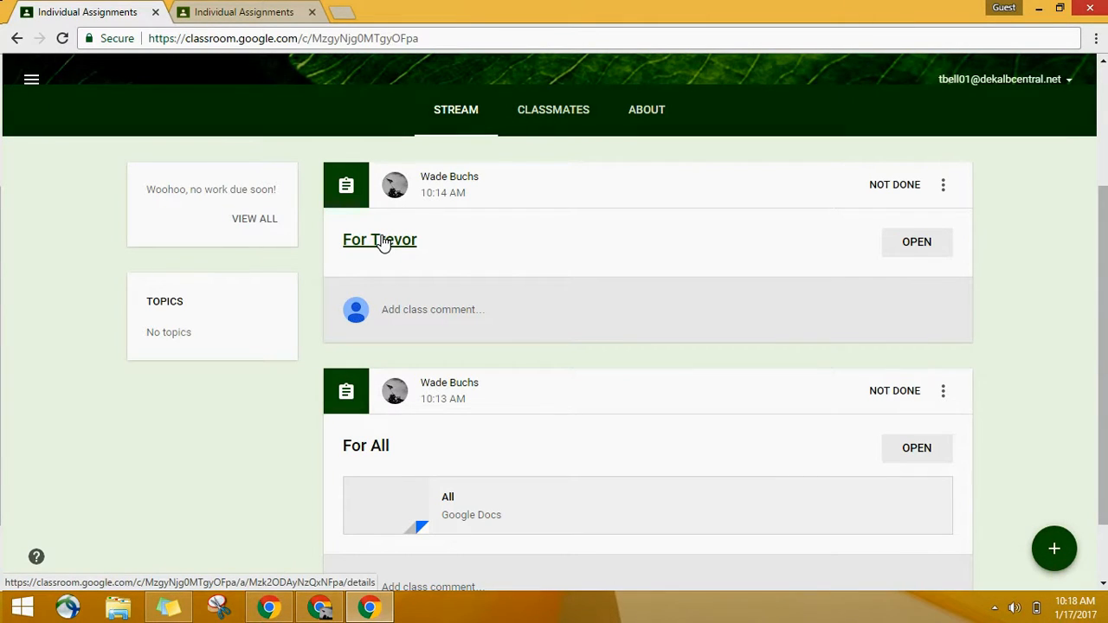
{"action": "scroll", "coordinate": [452, 286], "scroll_direction": "up", "scroll_amount": 2}
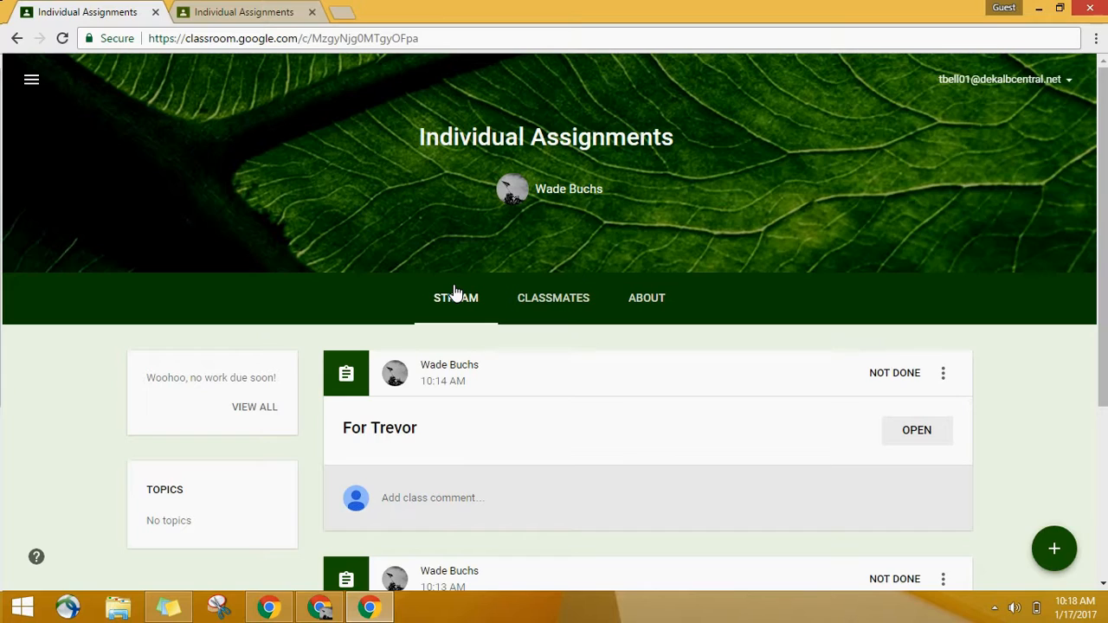
Step: Compare both students' streams once more and bring up the "Google Form Link" drawing in the teacher's Chrome window
{"action": "left_click", "coordinate": [244, 12]}
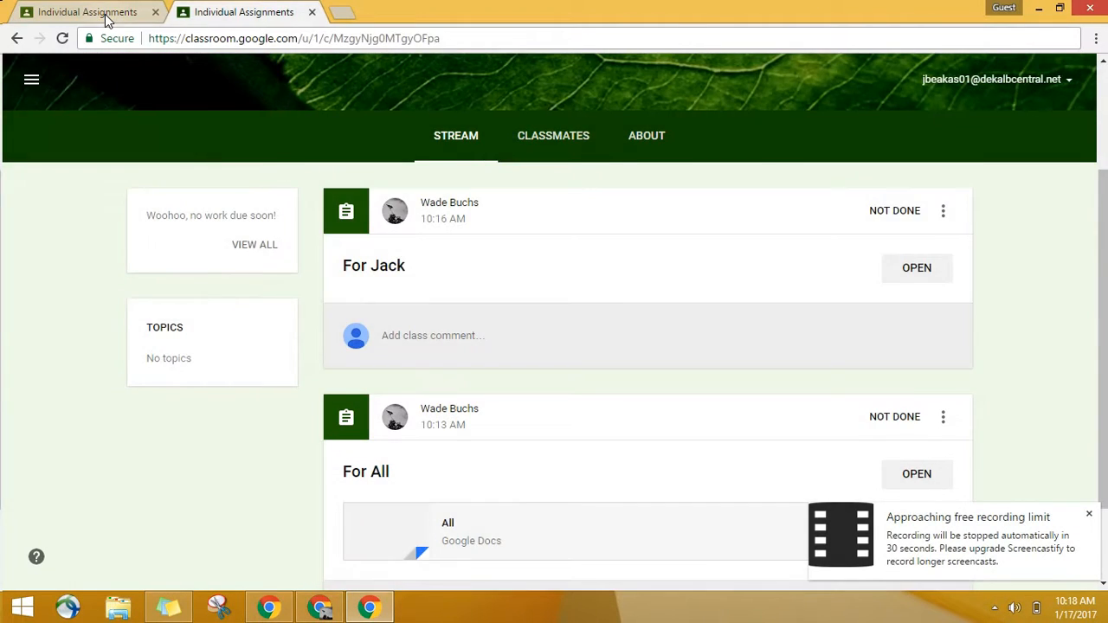
{"action": "left_click", "coordinate": [105, 17]}
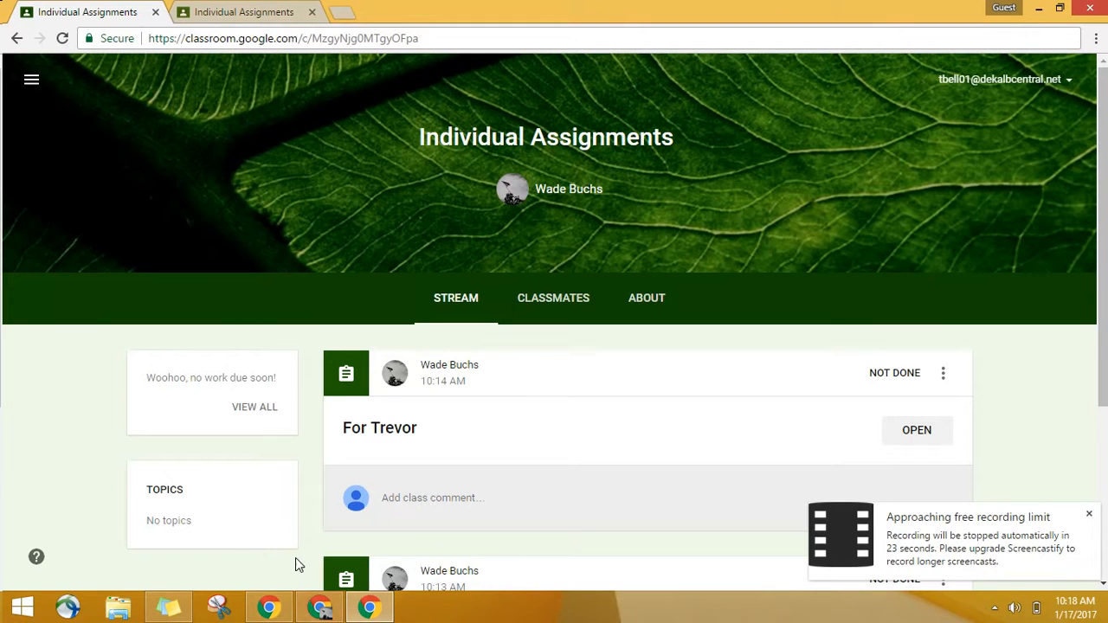
{"action": "left_click", "coordinate": [307, 611]}
{"action": "left_click", "coordinate": [288, 16]}
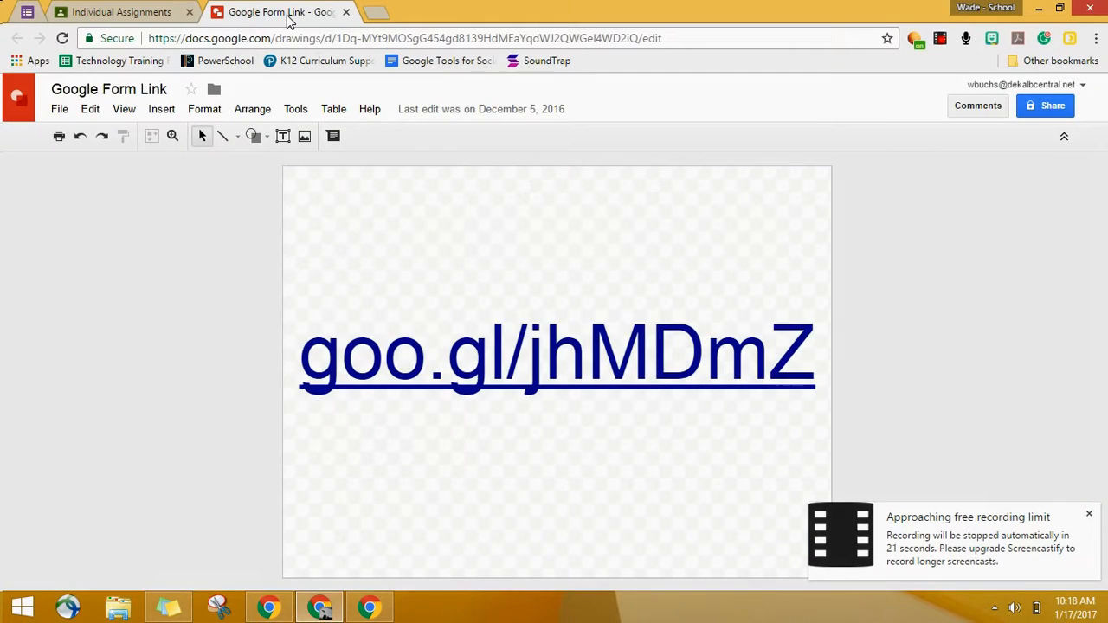